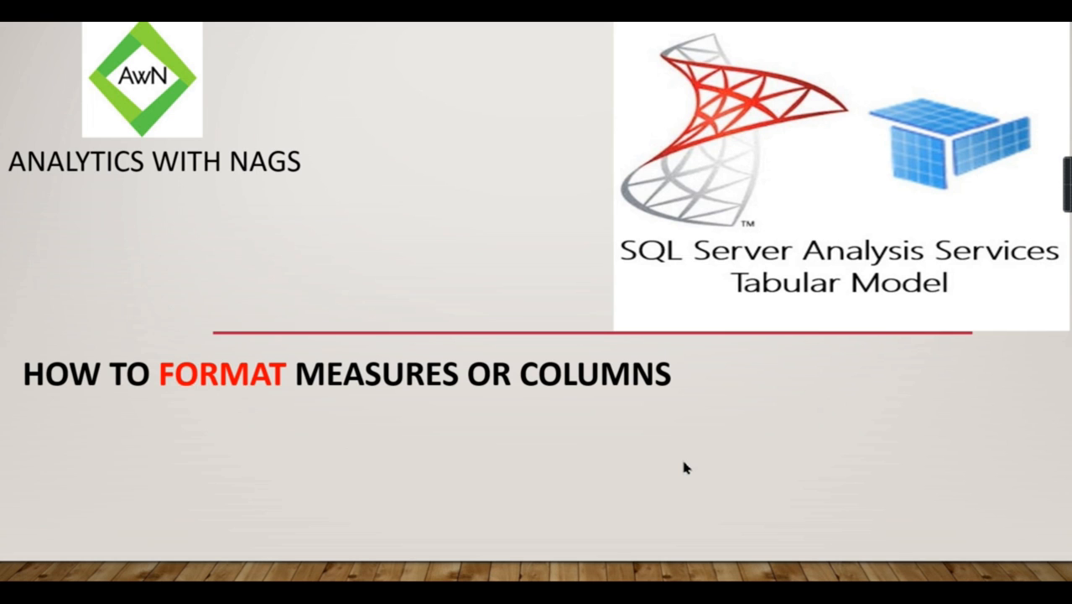
Step: End the slideshow, switch to Visual Studio and show the FactInternetSales table of the AdvyoutubeDemo model in grid view
key("Escape")
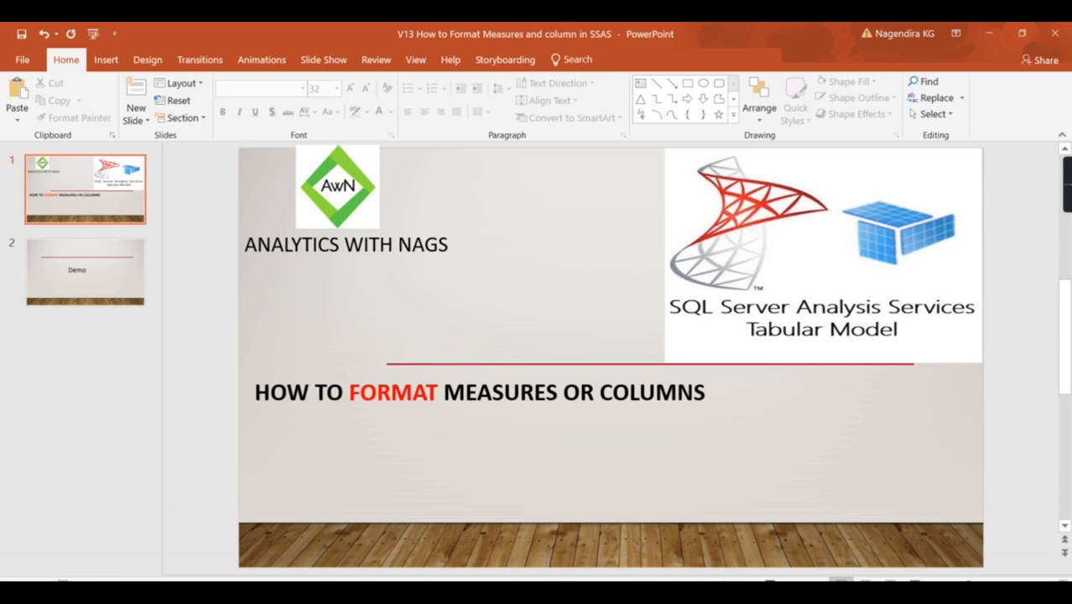
left_click(565, 592)
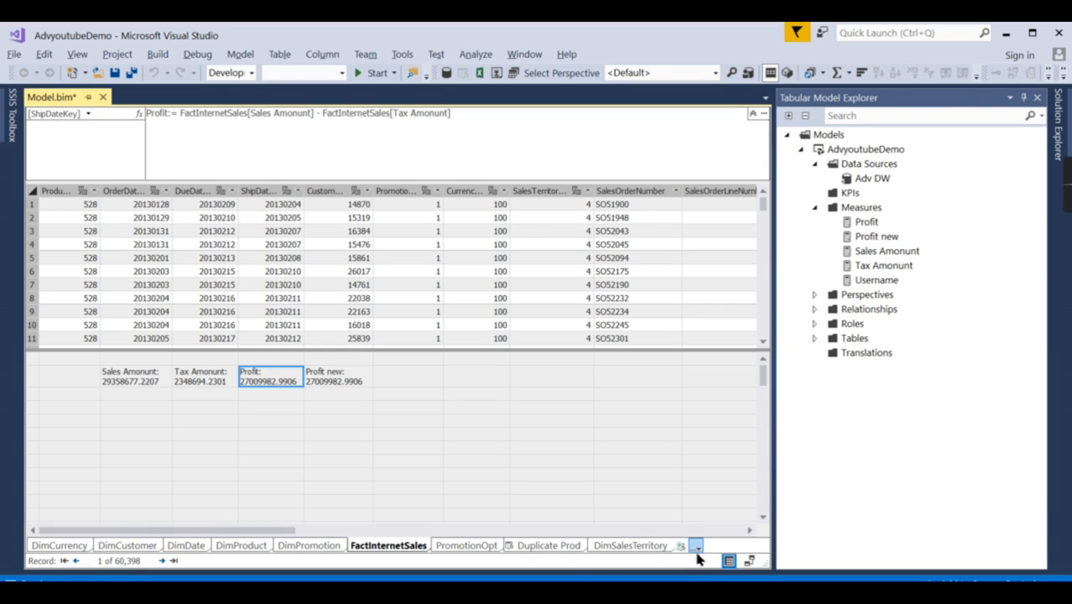
left_click(749, 561)
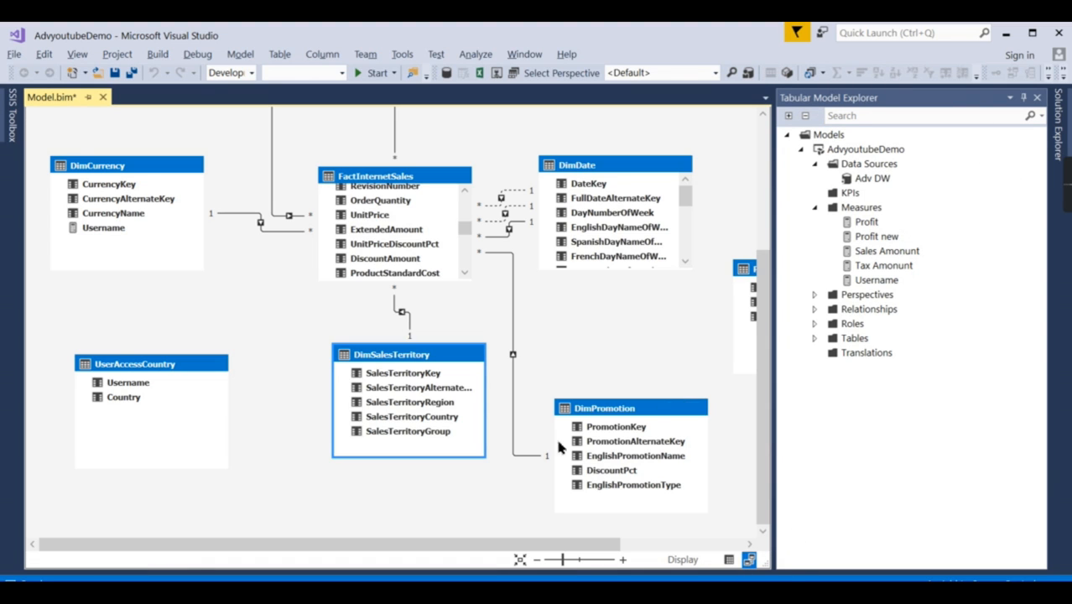
left_click(730, 562)
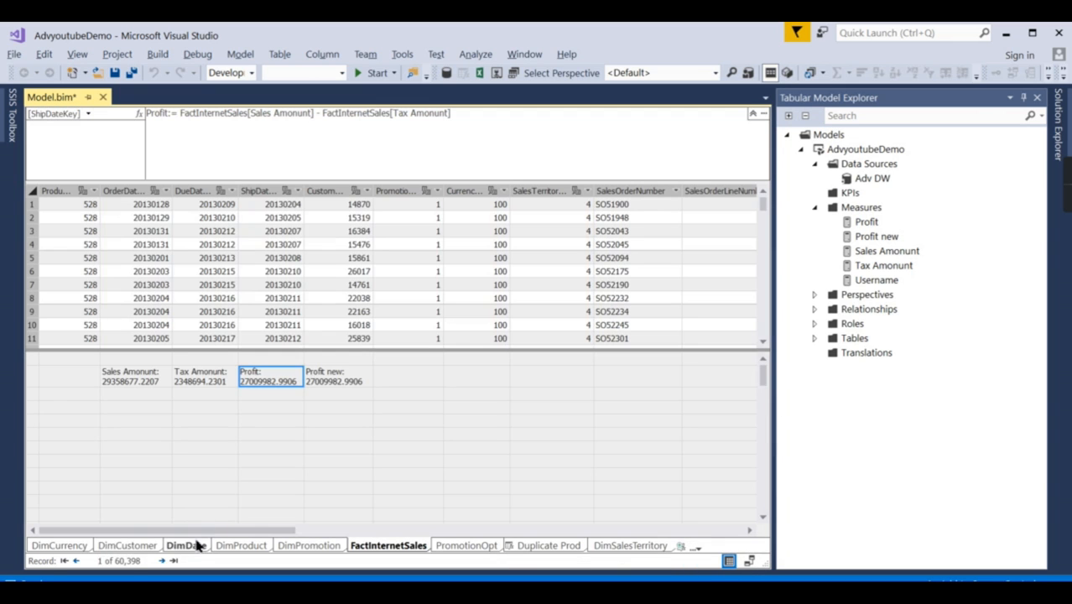
left_click(89, 547)
left_click(388, 546)
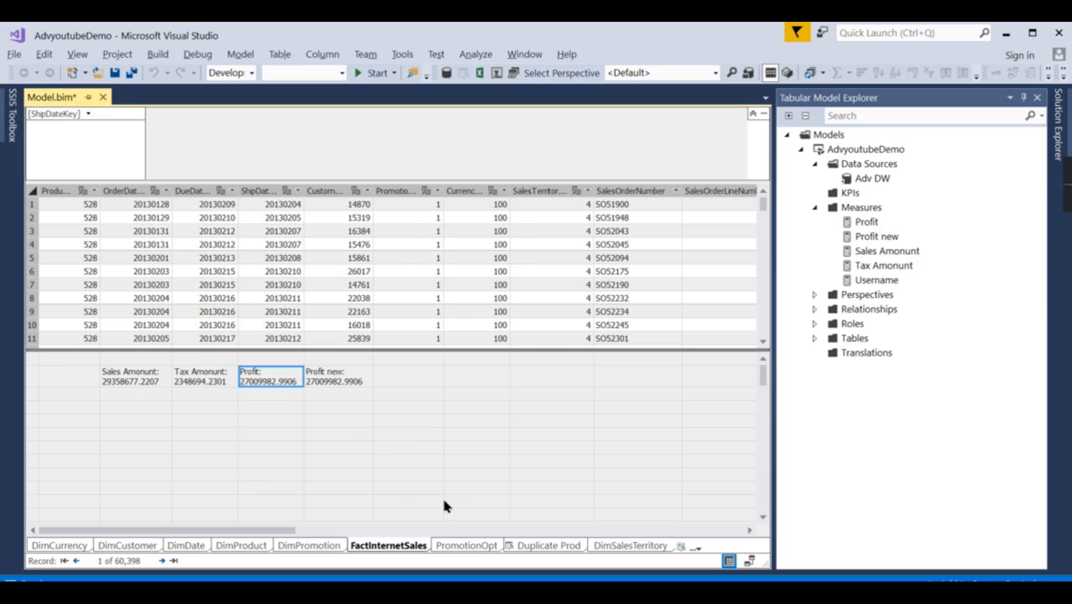
Step: Examine the formulas of the Sales Amonunt, Tax Amonunt and Profit measures and the columns of the FactInternetSales table up to Freight
left_click(143, 381)
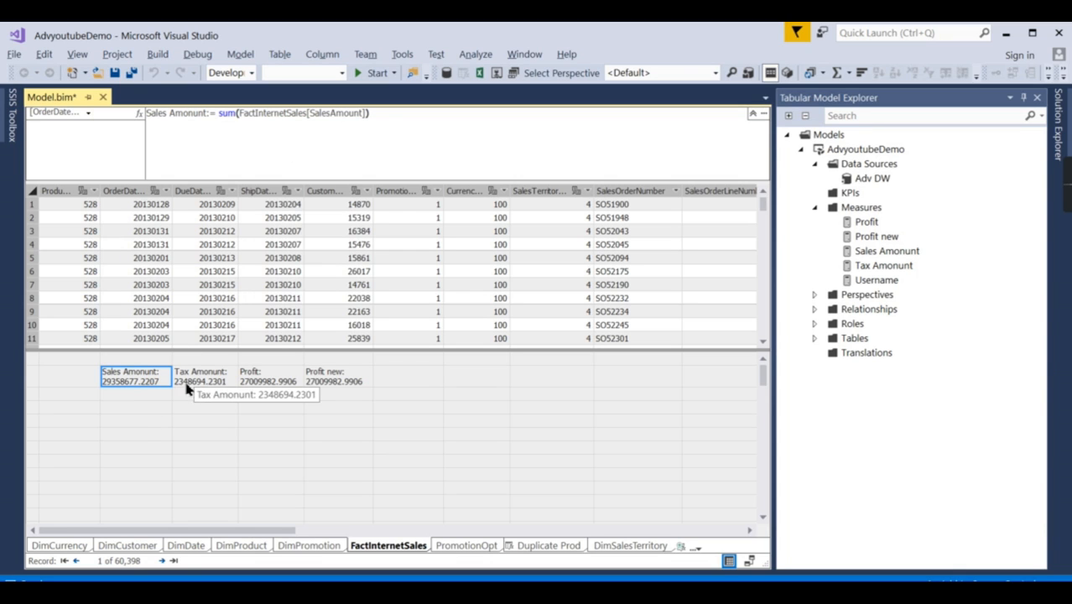
left_click(216, 373)
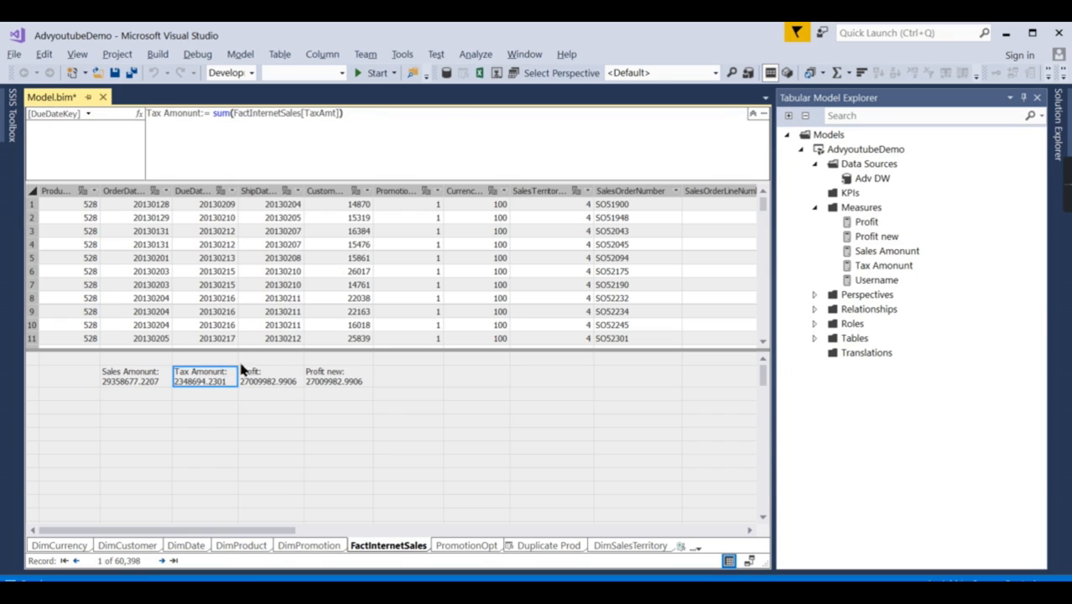
left_click(260, 376)
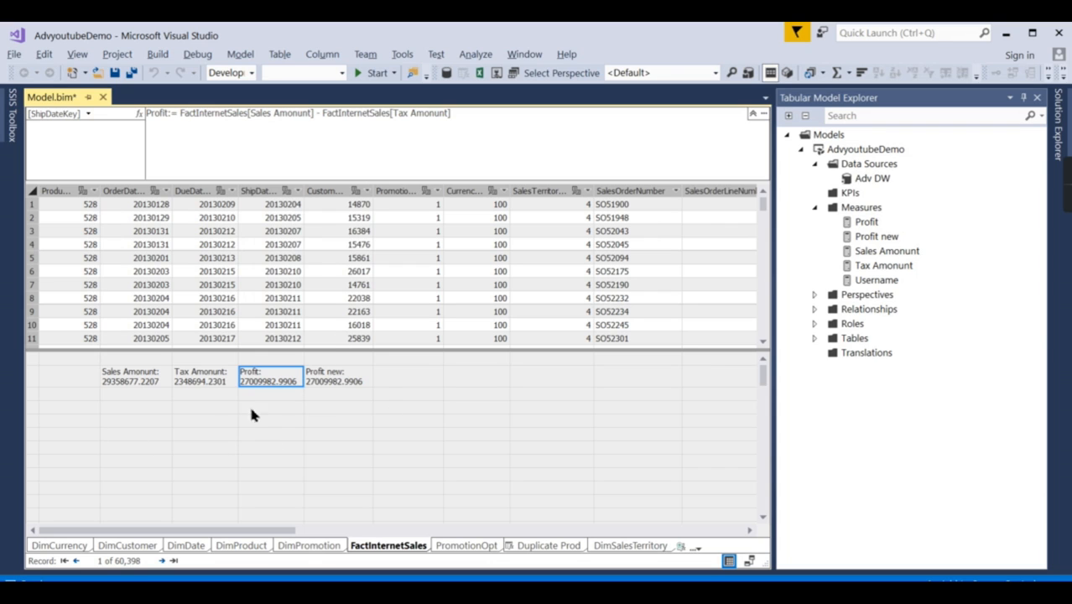
left_click(168, 383)
left_click(182, 383)
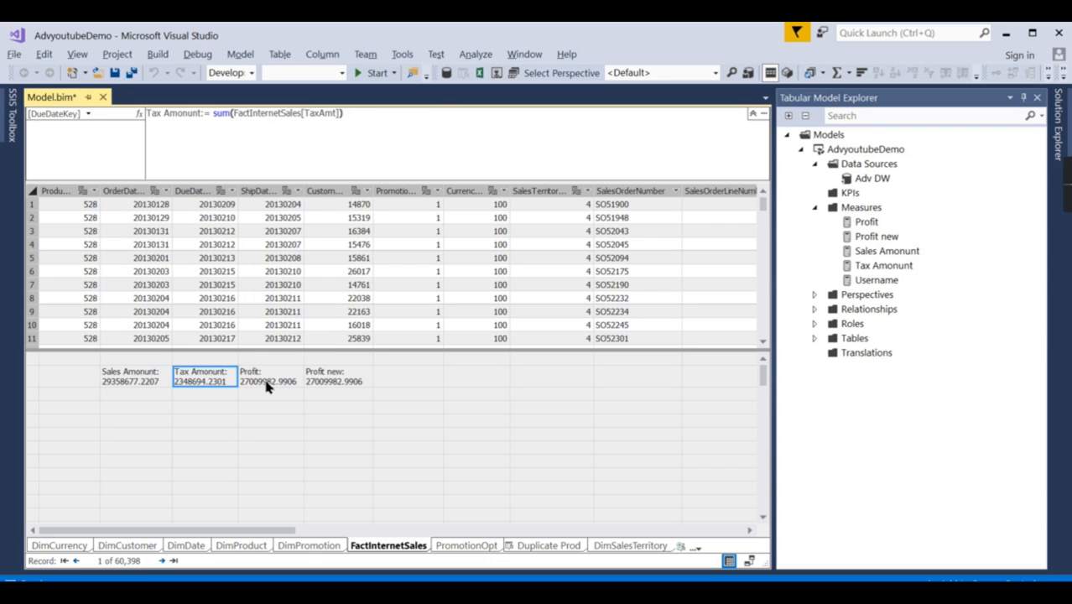
left_click(270, 191)
left_click(358, 192)
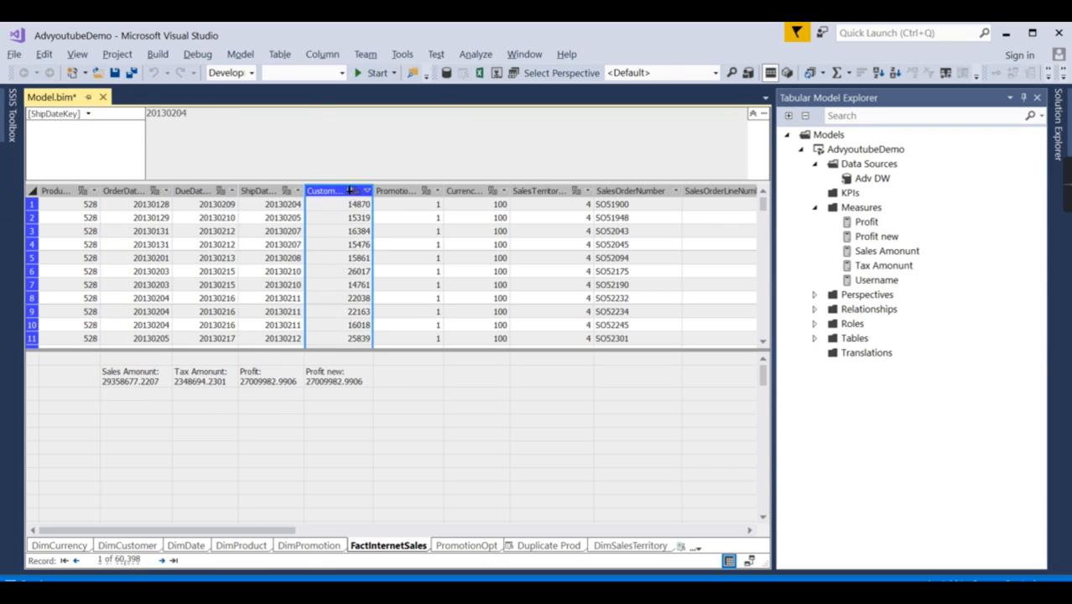
left_click(620, 192)
left_click_drag(282, 530, 748, 540)
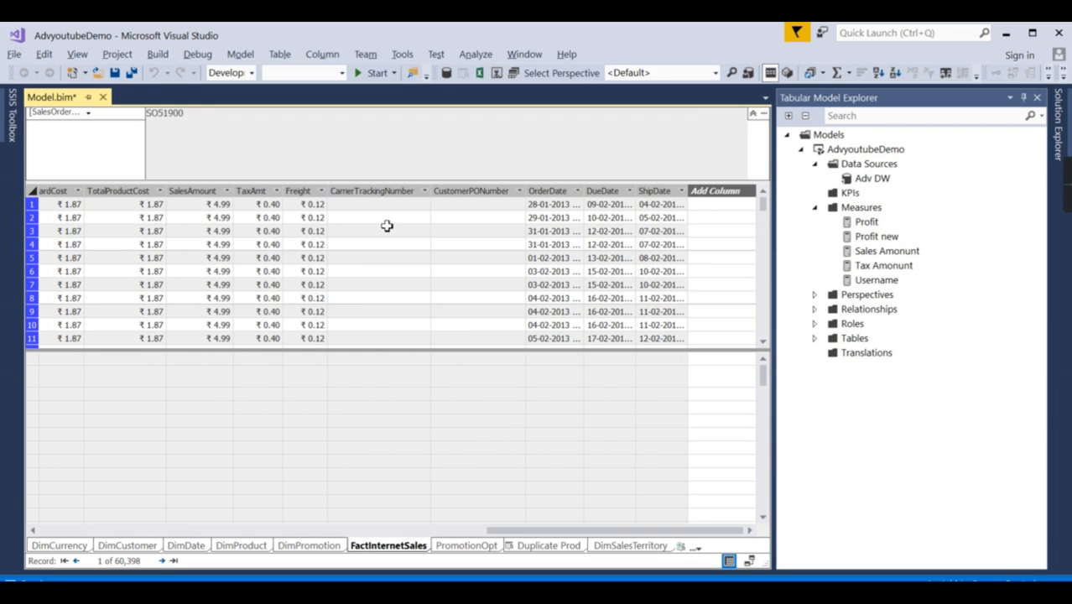
left_click(298, 191)
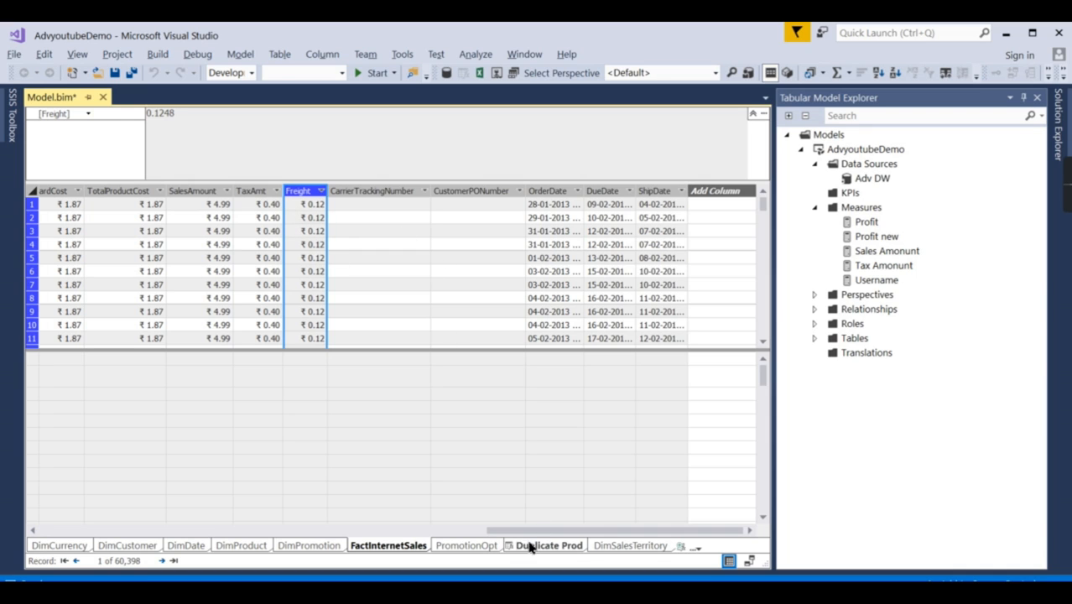
Step: Widen the OrderDate column of the FactInternetSales table so that its full date and time values fit
left_click_drag(587, 191, 636, 191)
left_click(602, 191)
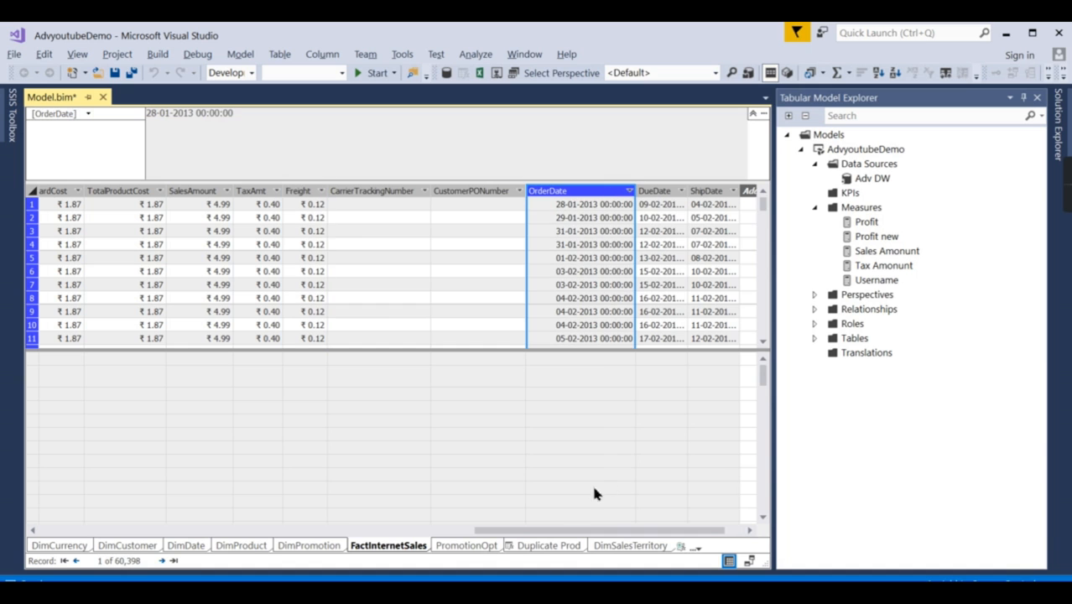
left_click_drag(520, 531, 84, 531)
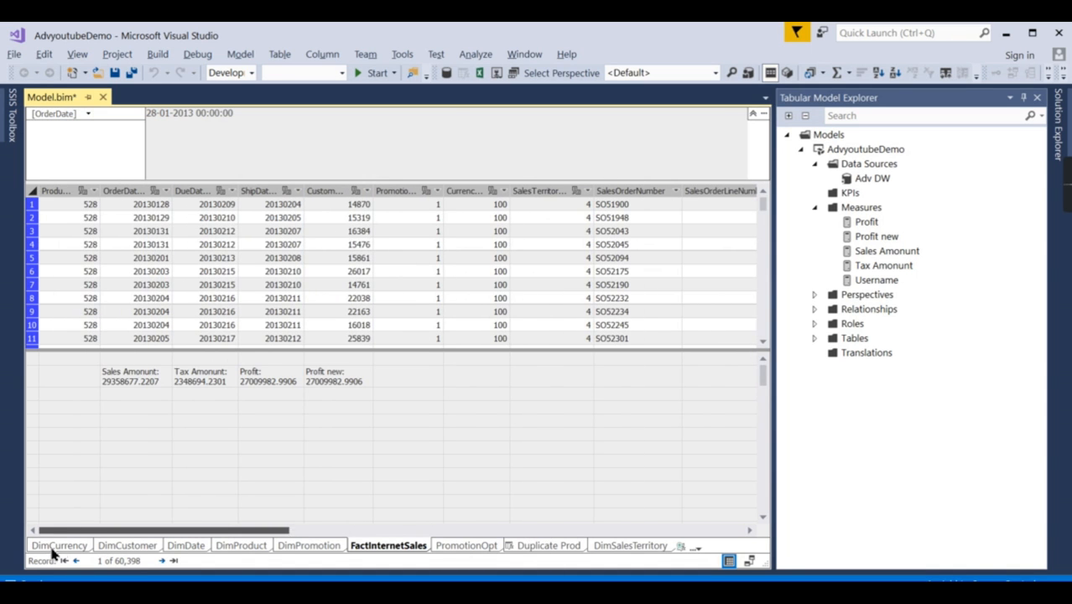
left_click(119, 383)
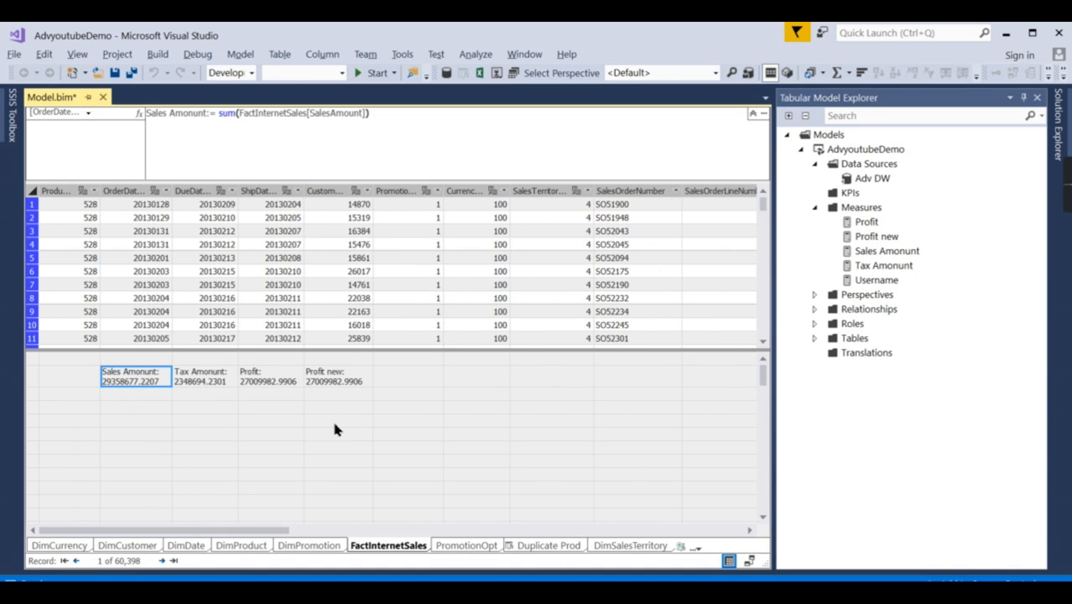
right_click(139, 378)
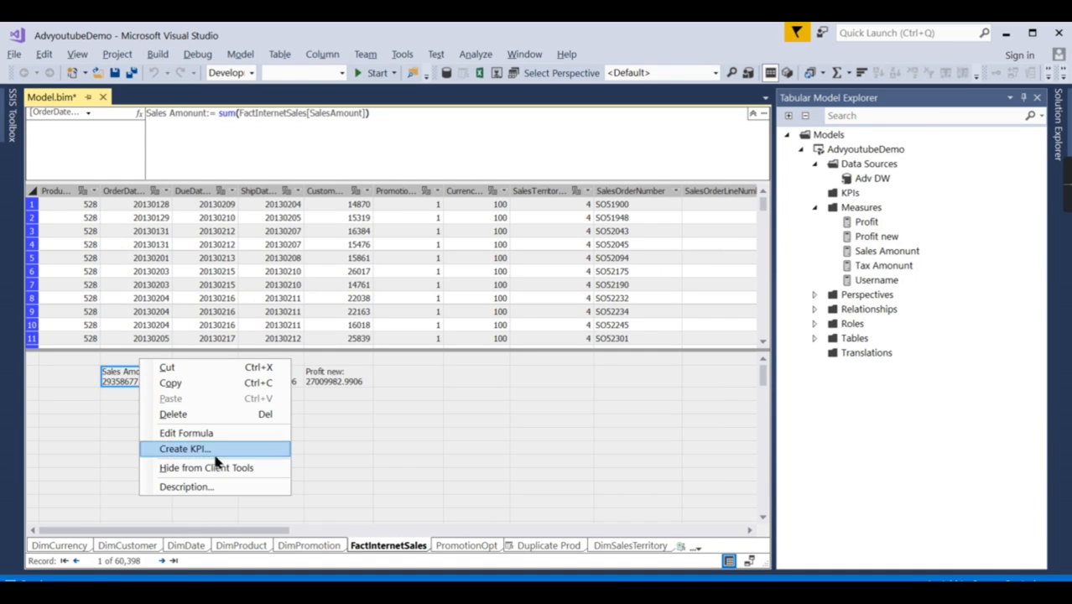
right_click(267, 192)
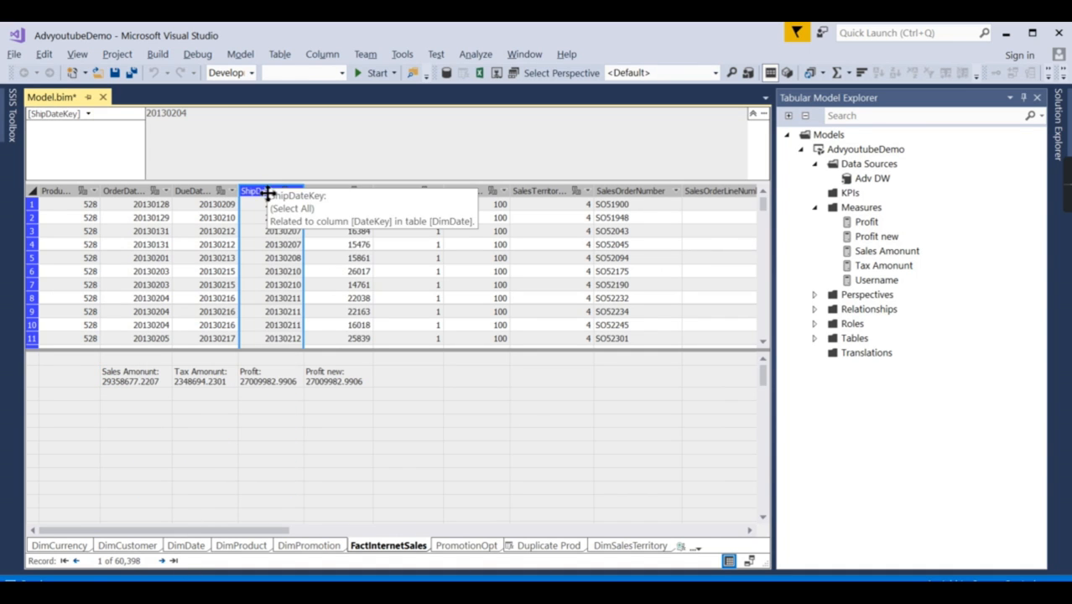
left_click(347, 459)
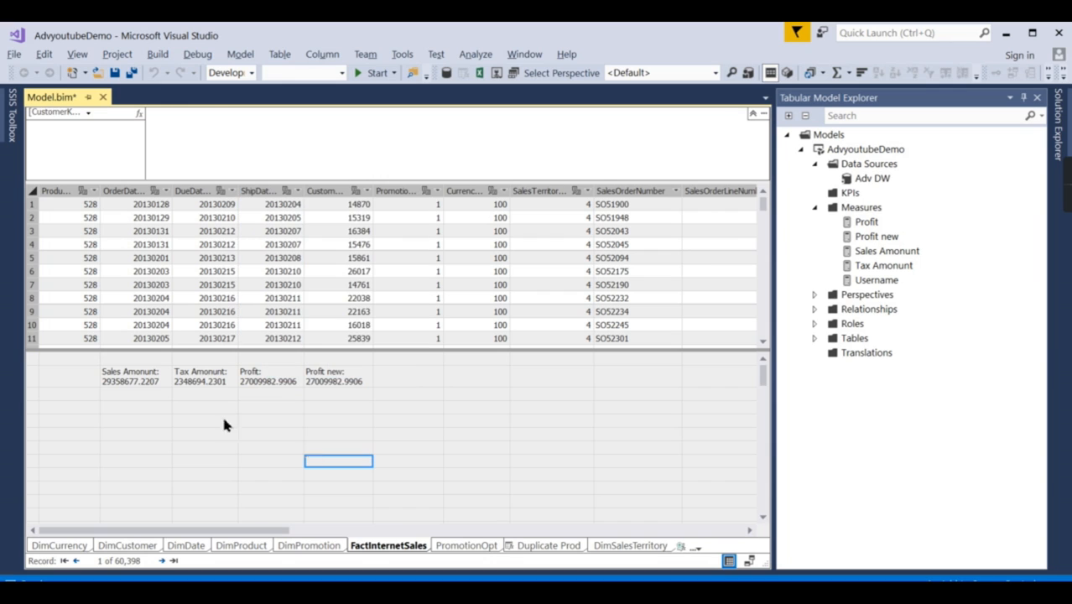
Step: Open the properties of the Sales Amonunt measure and set its format to Decimal Number
left_click(133, 384)
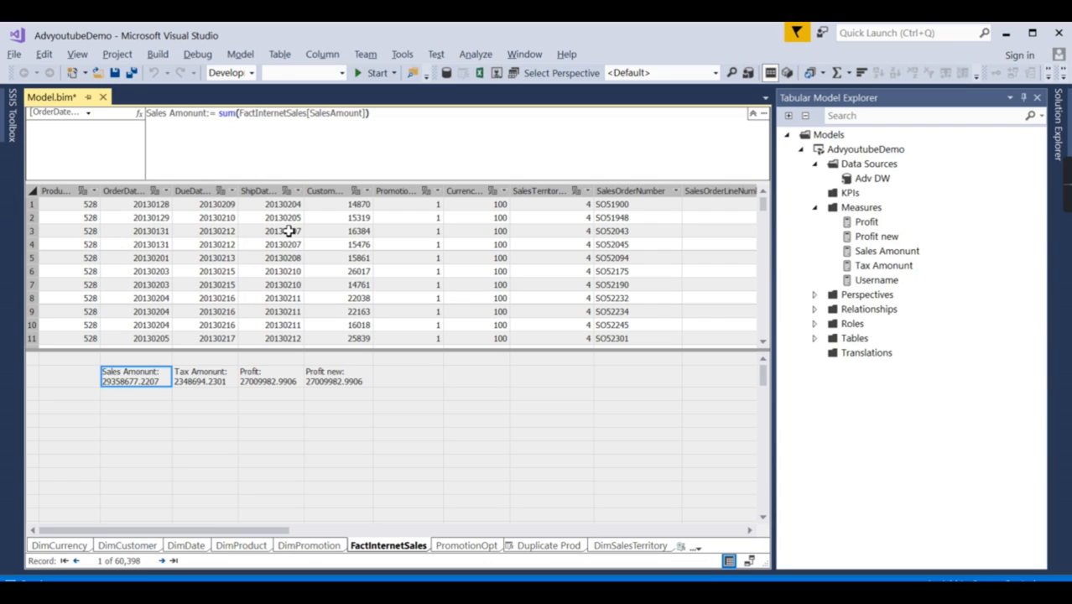
key("F4")
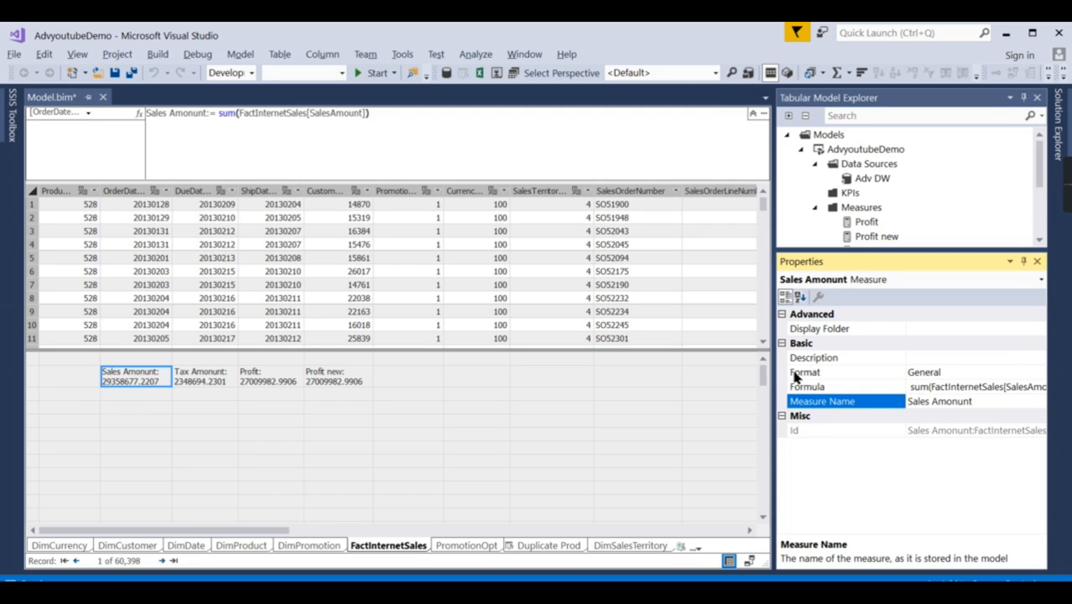
left_click(1021, 372)
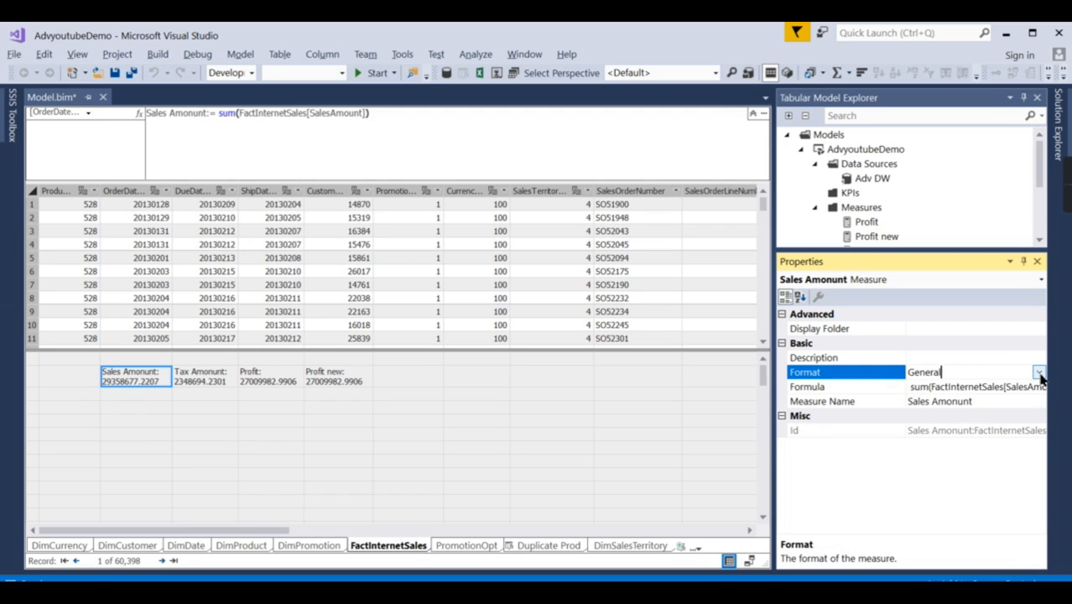
left_click(1039, 374)
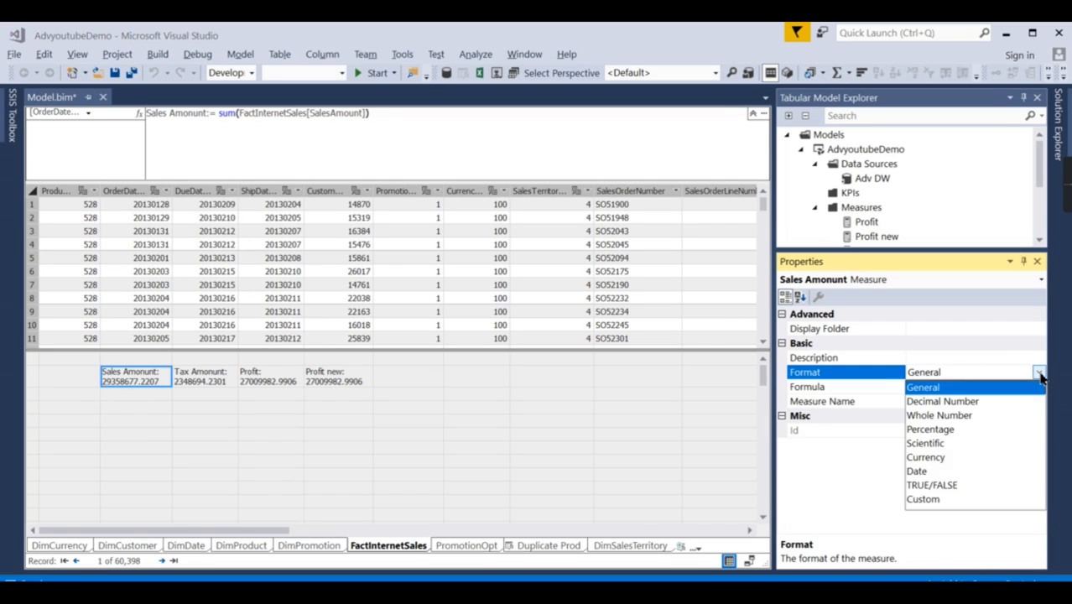
left_click(937, 402)
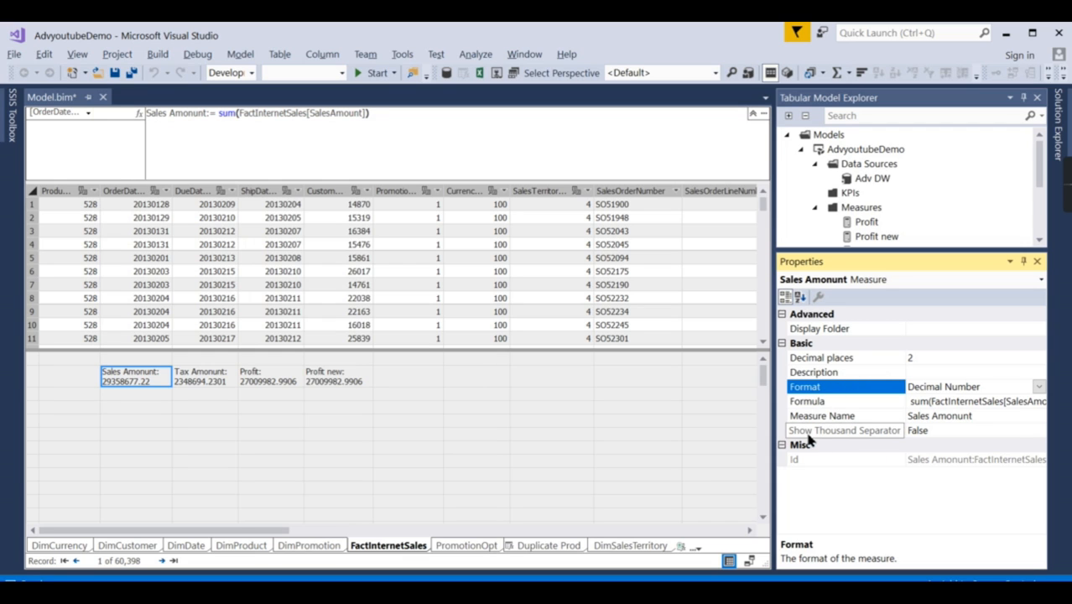
Step: Turn on the thousand separator for the Sales Amonunt measure by setting Show Thousand Separator to True
left_click(932, 429)
left_click(1039, 431)
left_click(946, 445)
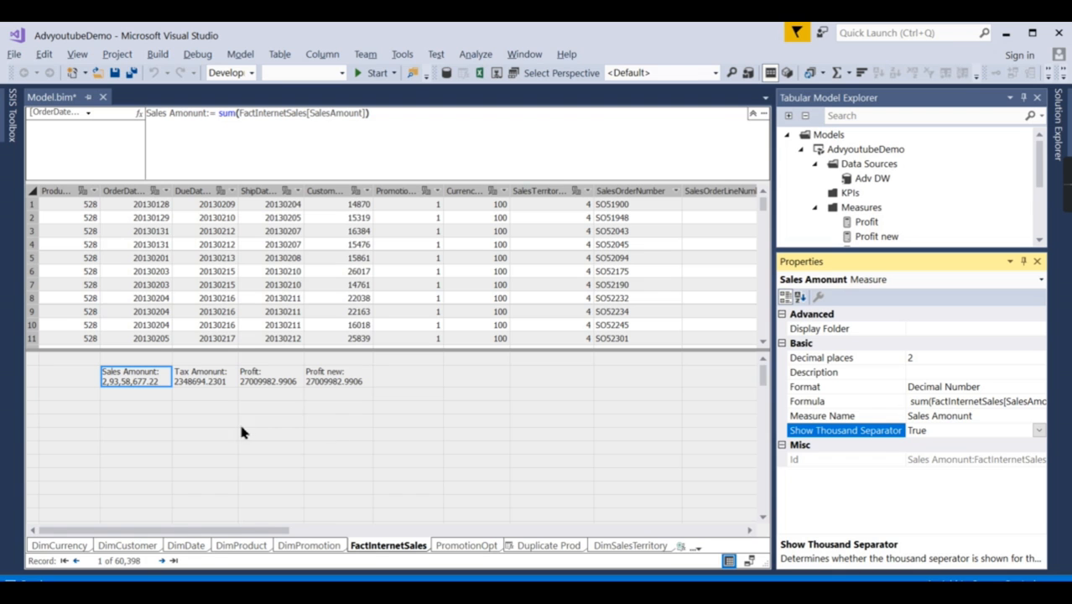
Step: Set the currency symbol of the UnitPrice column in FactInternetSales to € Slovak (Slovakia)
left_click_drag(247, 531, 434, 525)
left_click(418, 192)
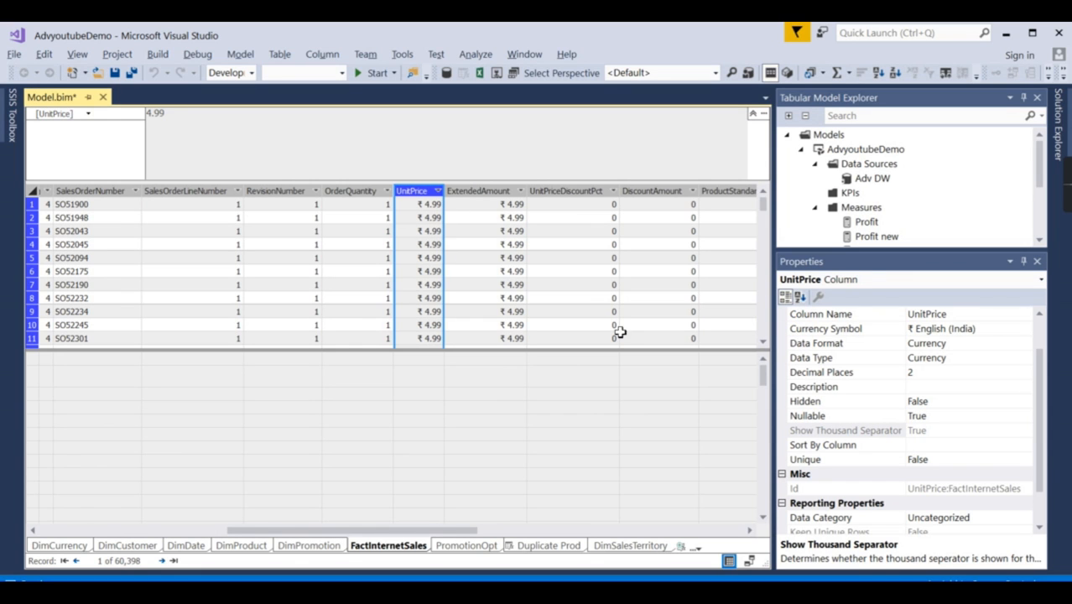
left_click(994, 328)
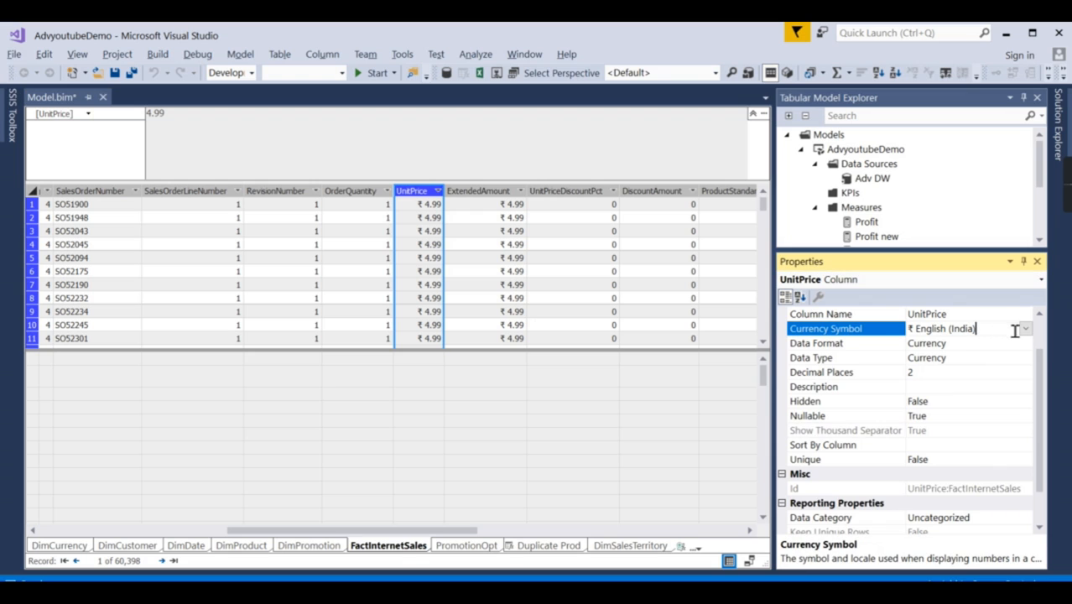
left_click(1024, 328)
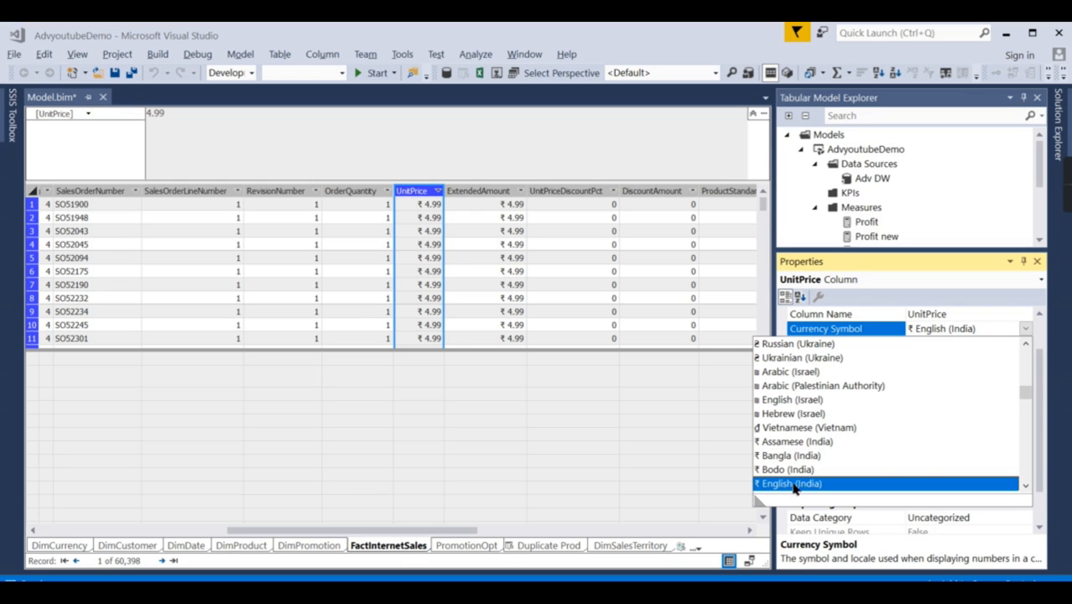
scroll(785, 487, "down", 1)
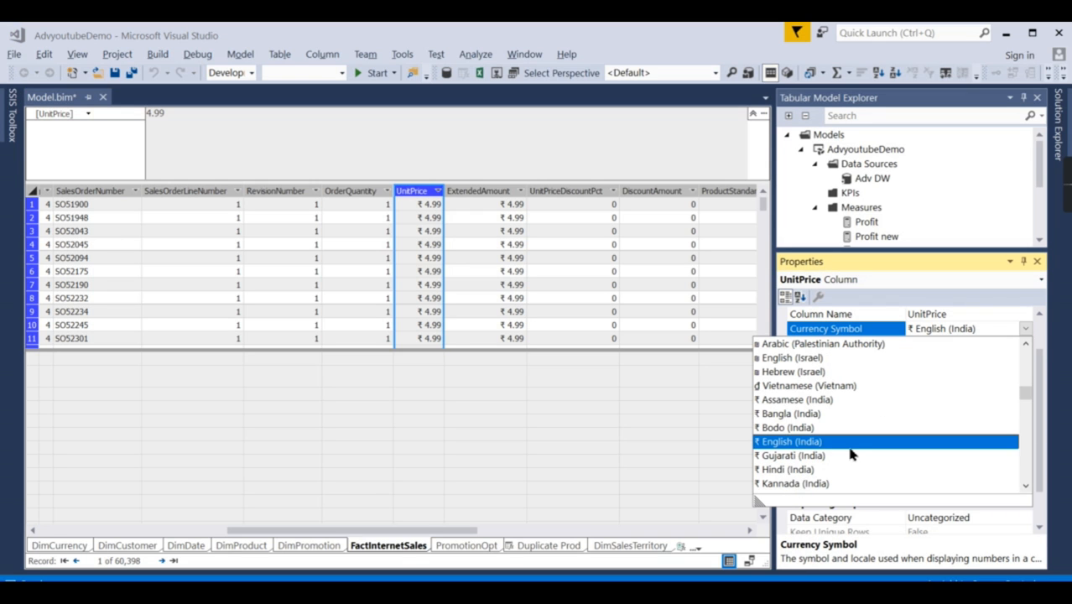
scroll(849, 447, "up", 3)
scroll(880, 423, "up", 4)
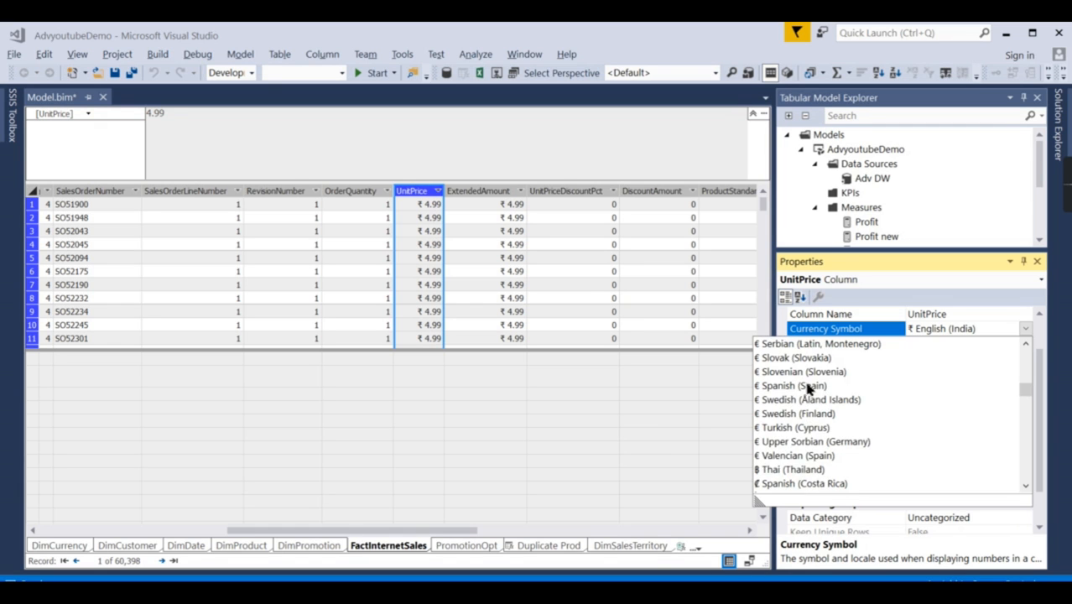
left_click(822, 353)
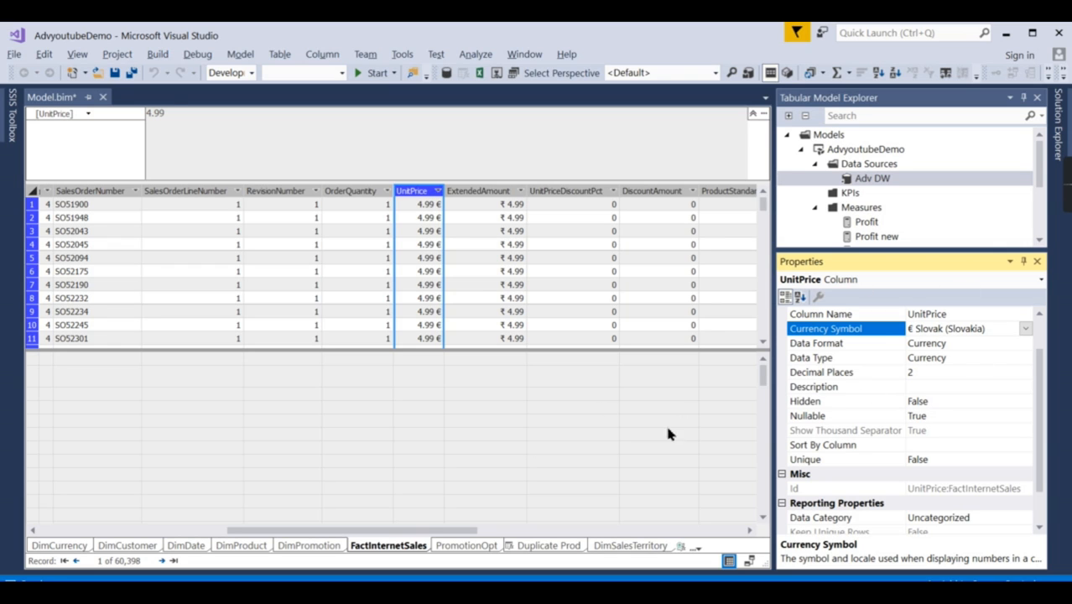
Step: In the DimDate table, create the measure maxdt := max(DimDate[FullDateAlternateKey]) in the calculation area beneath the FullDateAlternateKey column
left_click(186, 545)
left_click(128, 232)
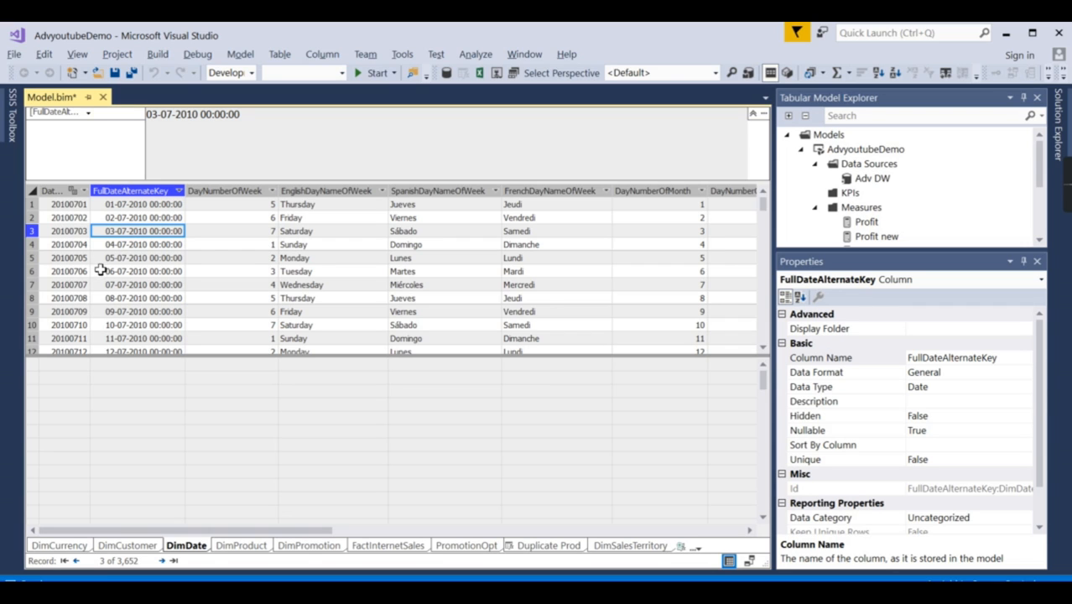
left_click(141, 391)
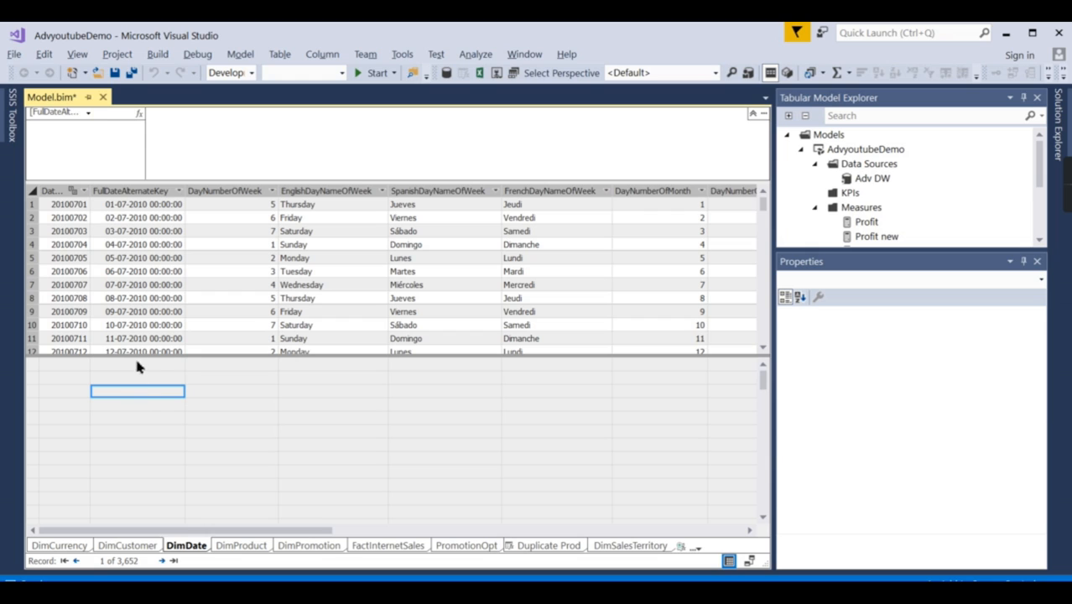
type("=")
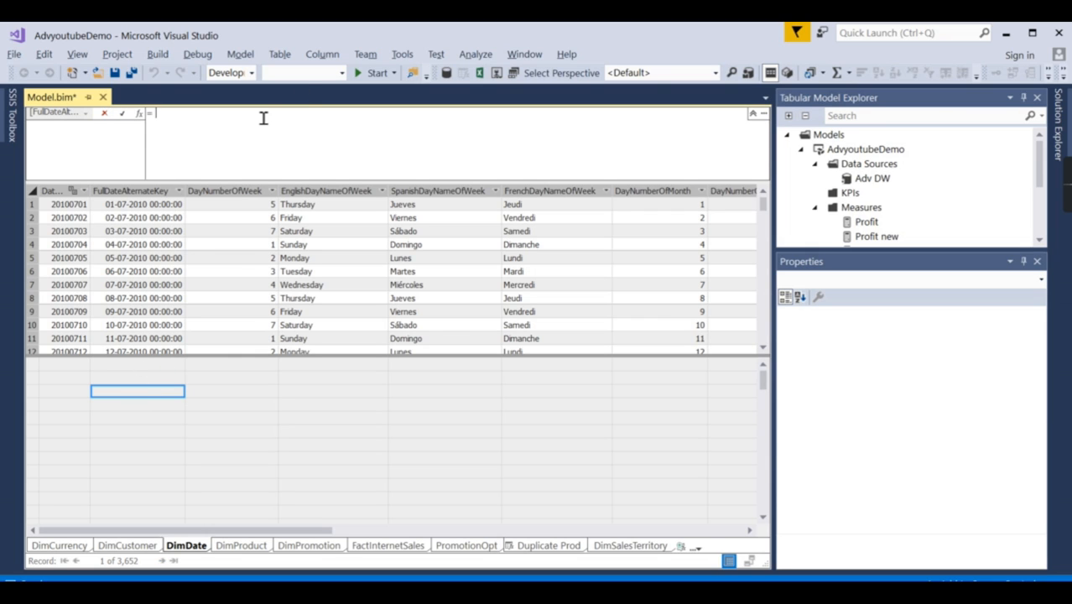
type("ma")
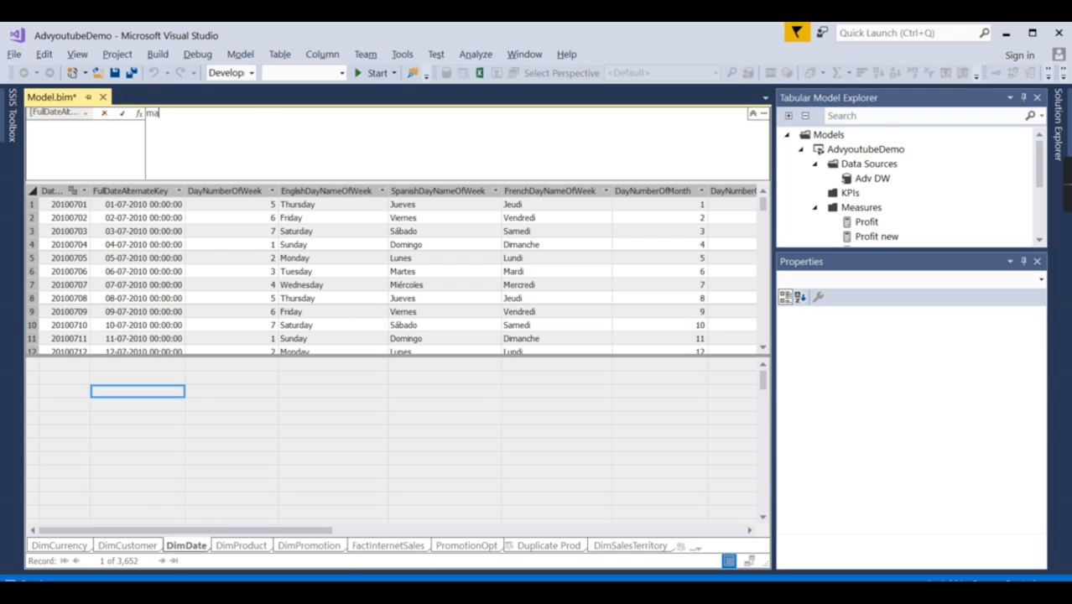
type("xdt :=")
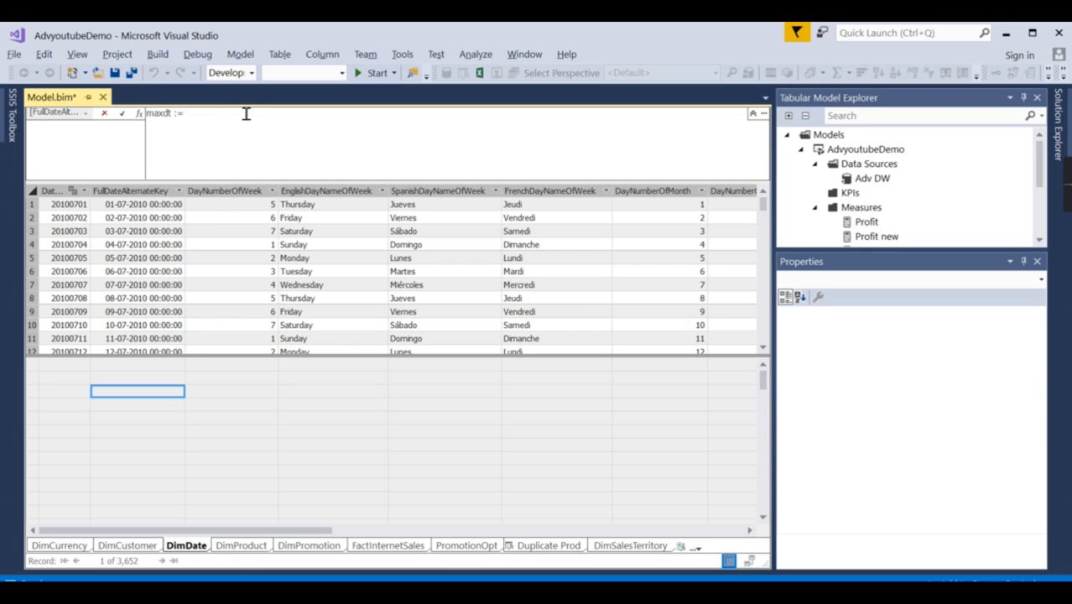
type(" max(Full")
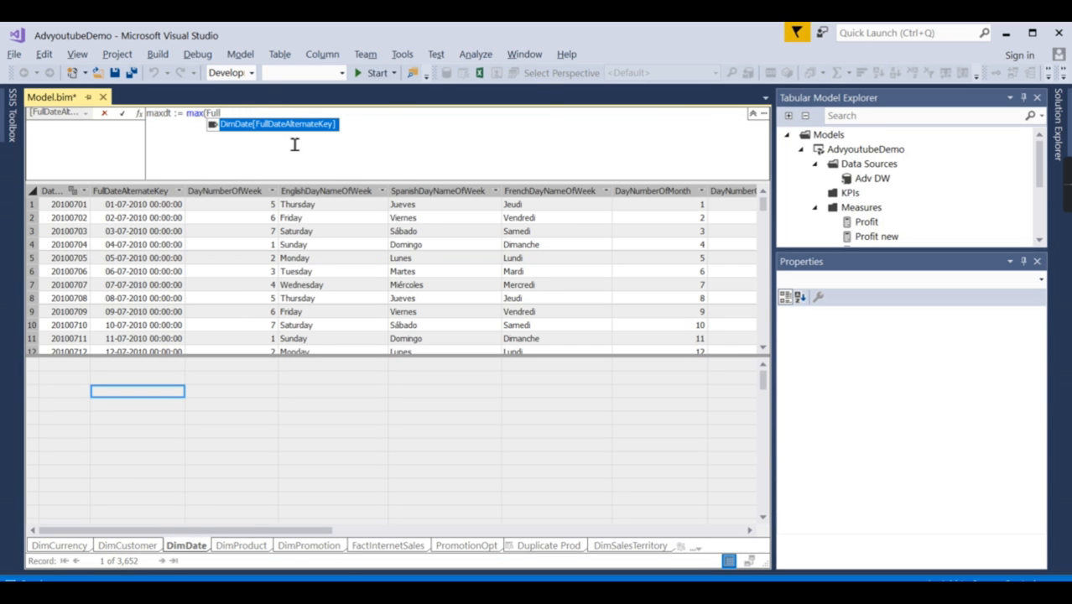
double_click(295, 124)
type(")")
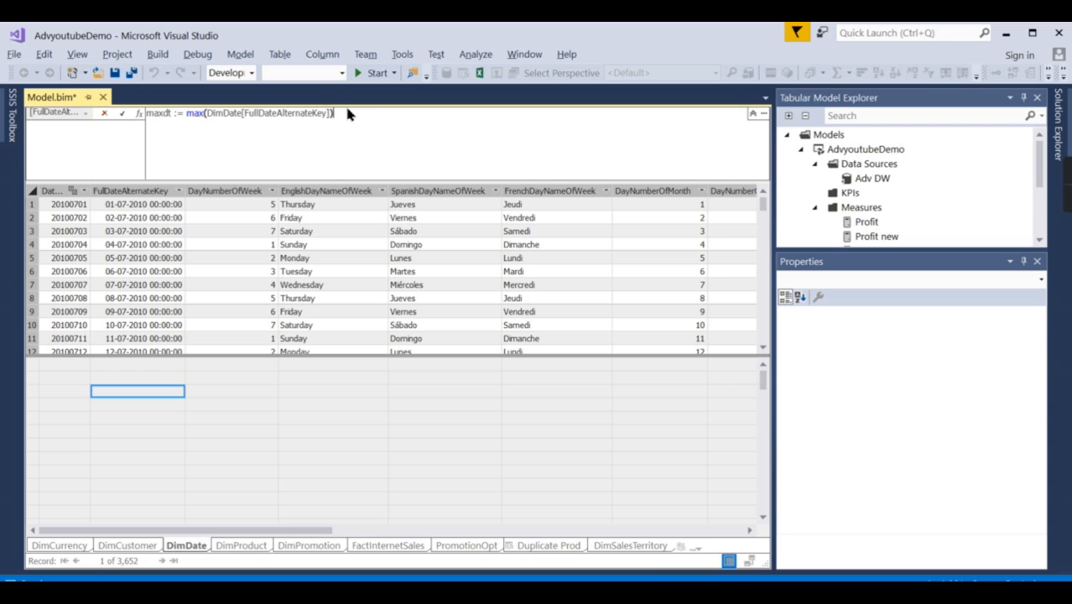
key("Return")
Step: Select the maxdt measure and set its format to Date
left_click(134, 397)
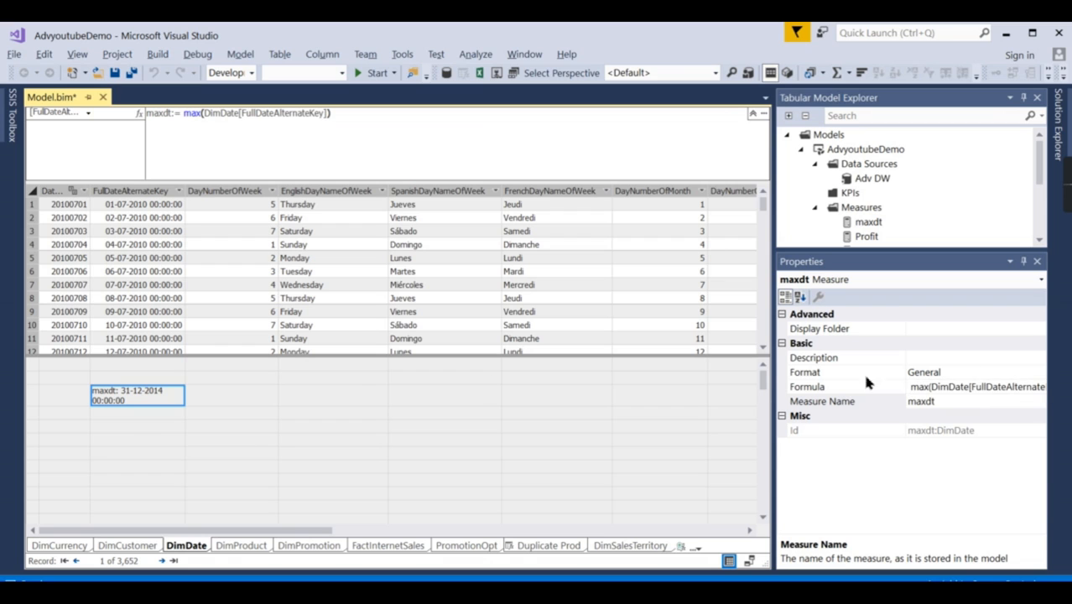
left_click(924, 371)
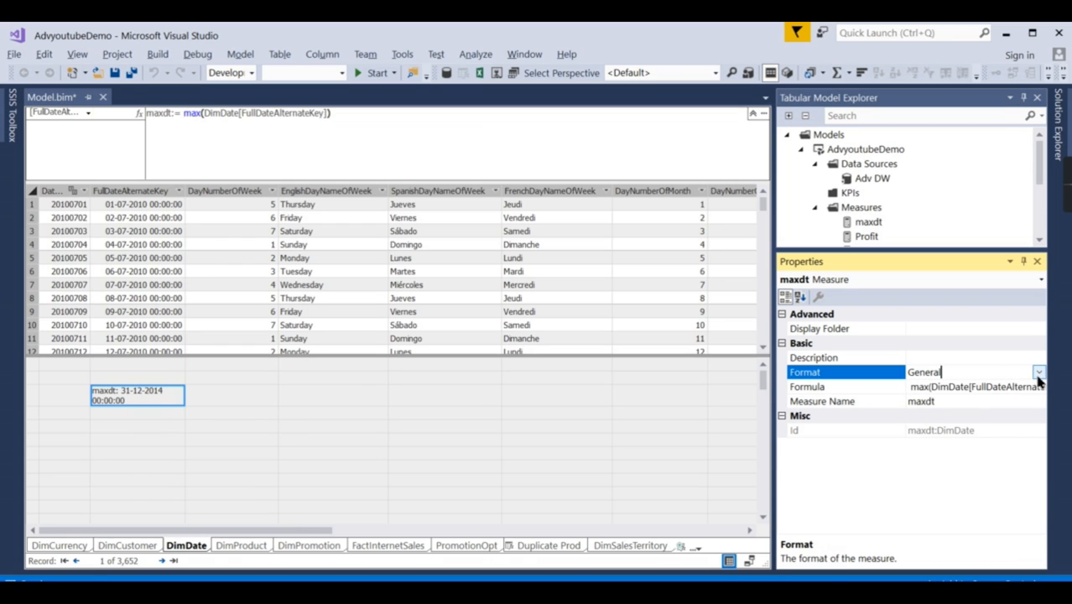
left_click(1038, 372)
left_click(933, 471)
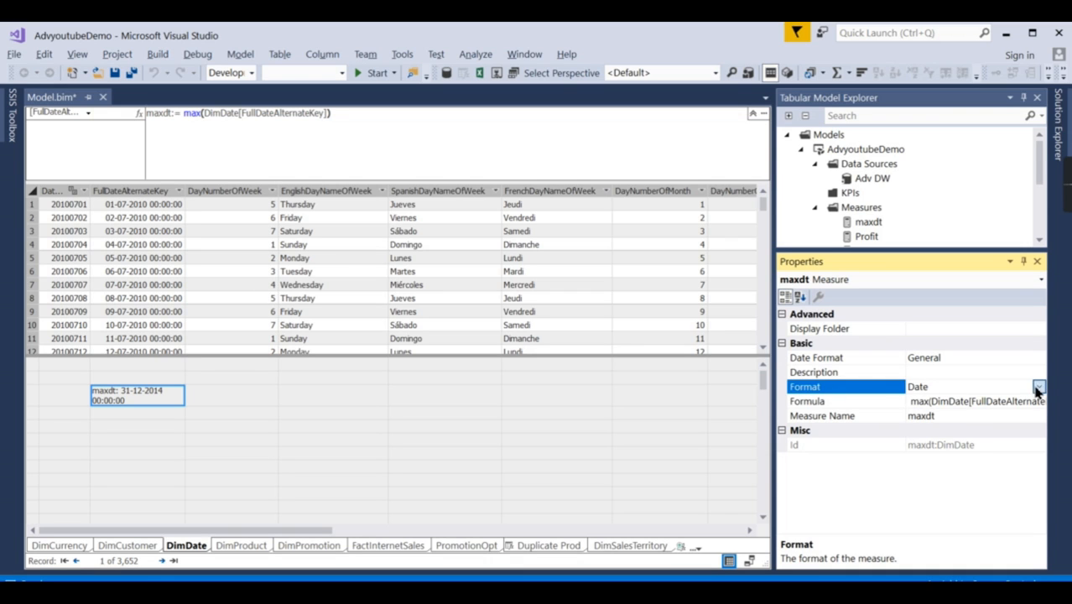
Step: Set the date format of the maxdt measure to MMMM, yyyy
left_click(1038, 388)
left_click(945, 352)
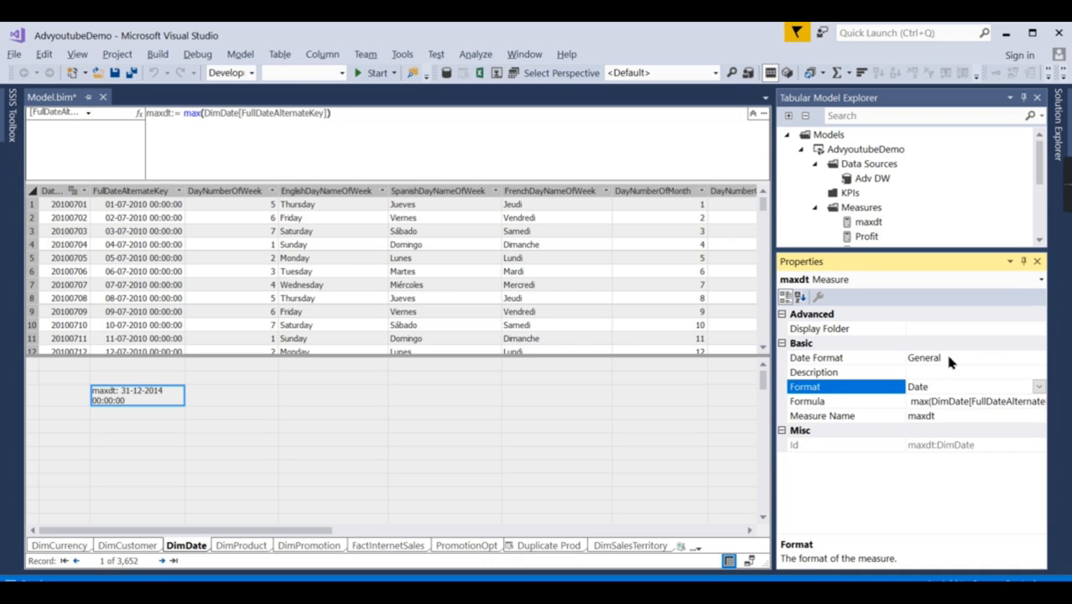
left_click(1038, 359)
left_click(1038, 361)
scroll(964, 453, "down", 6)
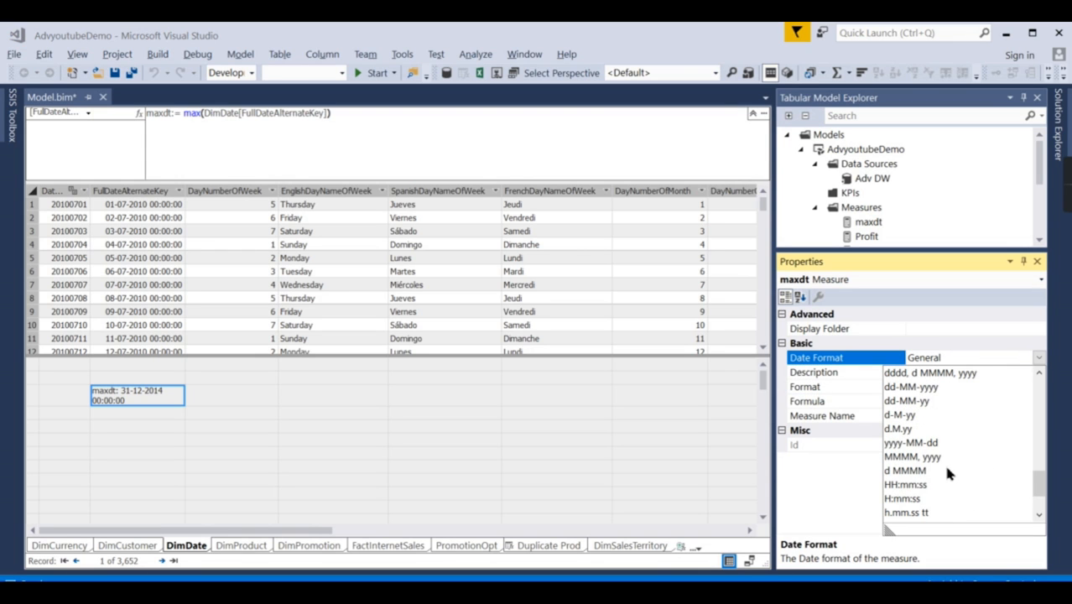
left_click(944, 458)
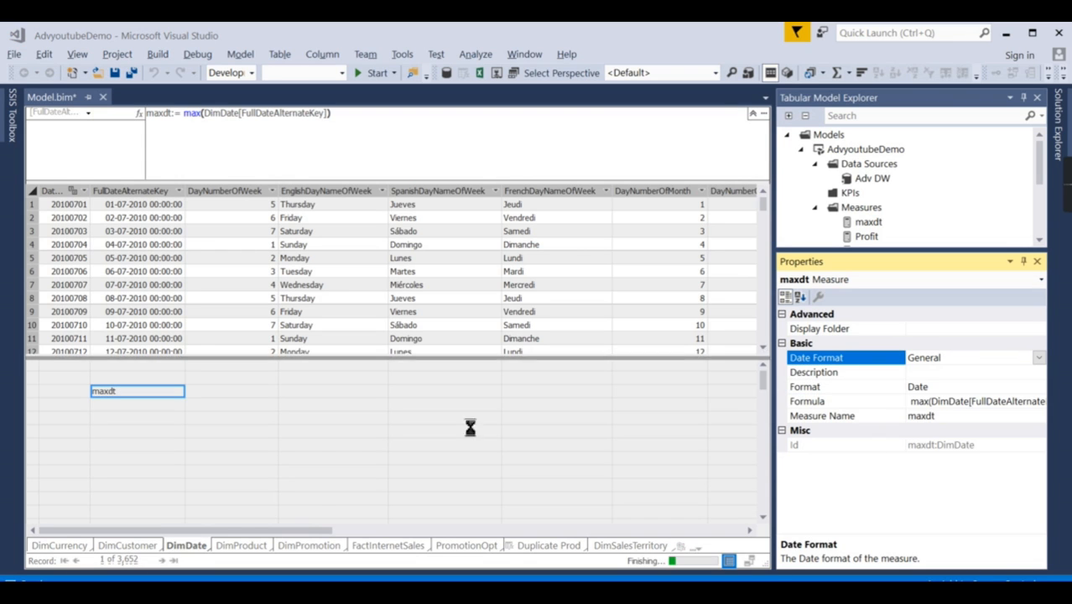
left_click(127, 415)
left_click(146, 392)
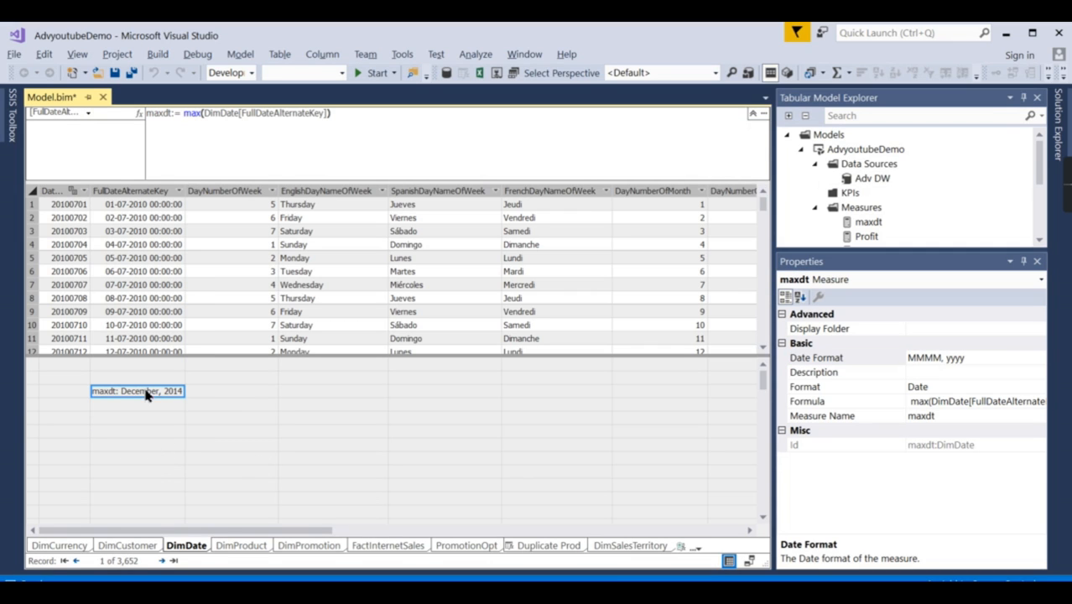
Step: Look through the available date formats for the maxdt measure, and set its format to Custom
left_click(993, 361)
left_click(1039, 357)
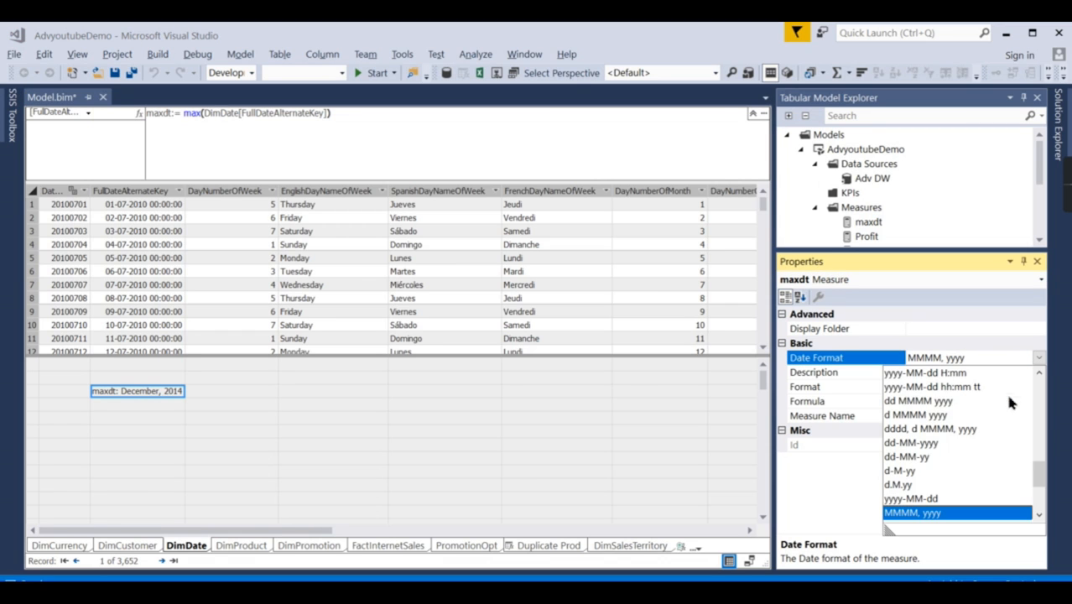
scroll(1006, 501, "down", 3)
left_click_drag(1039, 500, 1014, 381)
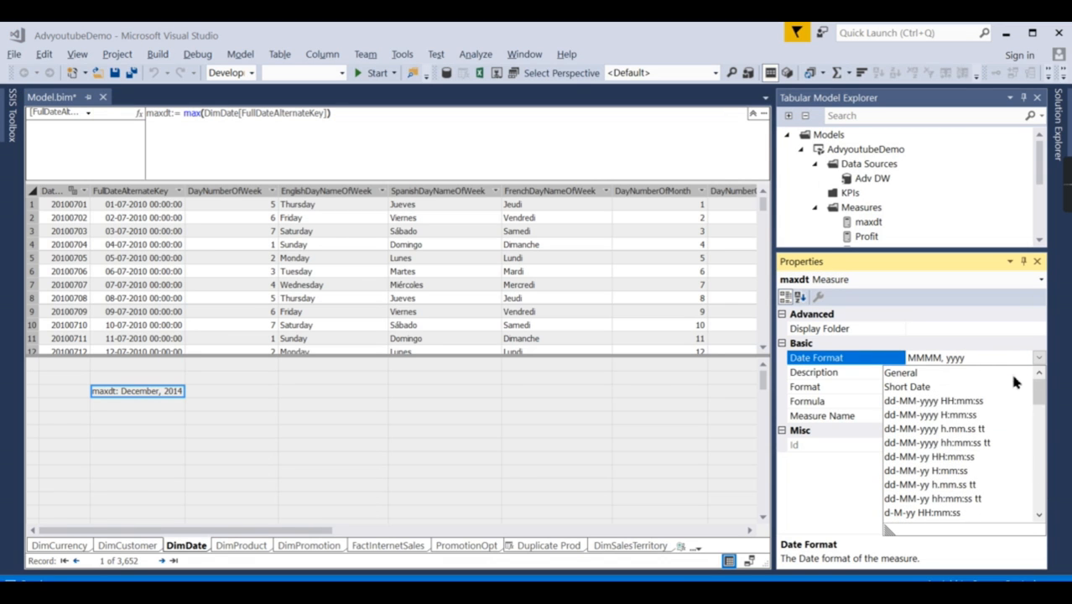
left_click(808, 509)
left_click(951, 385)
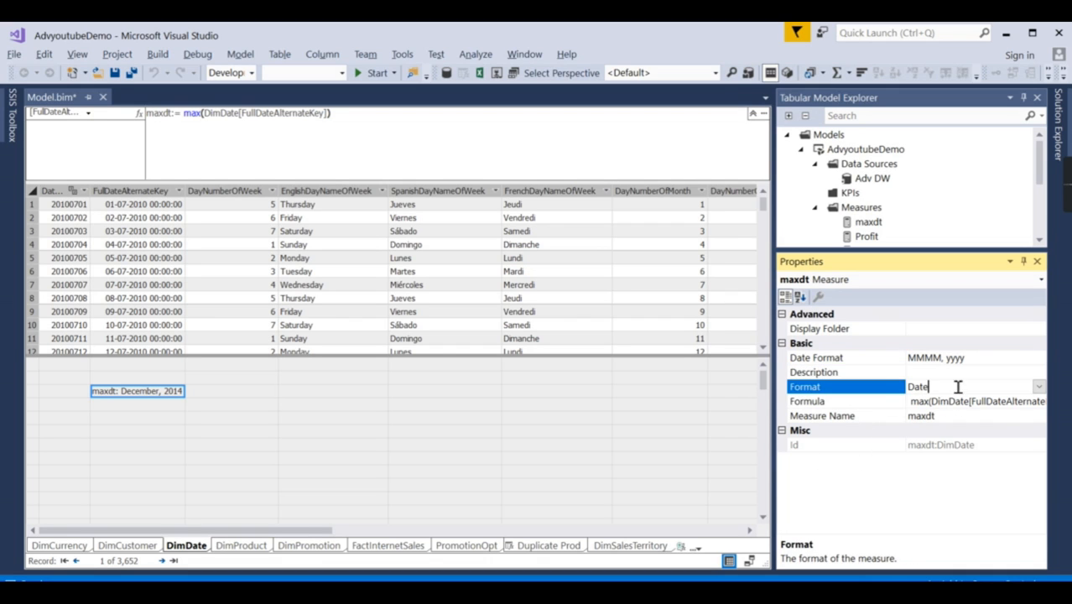
left_click(1036, 386)
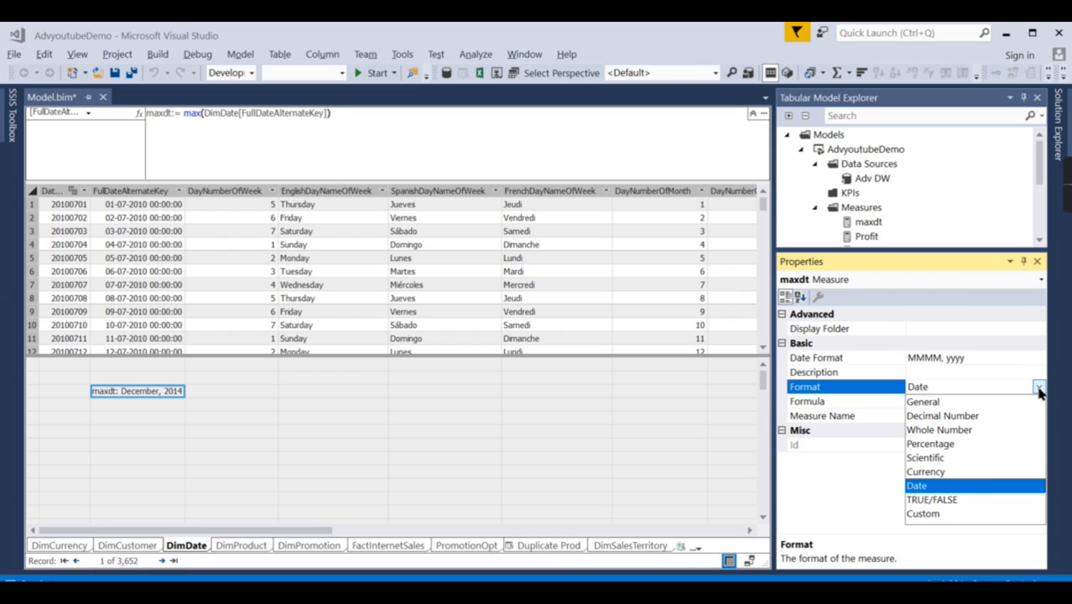
left_click(919, 514)
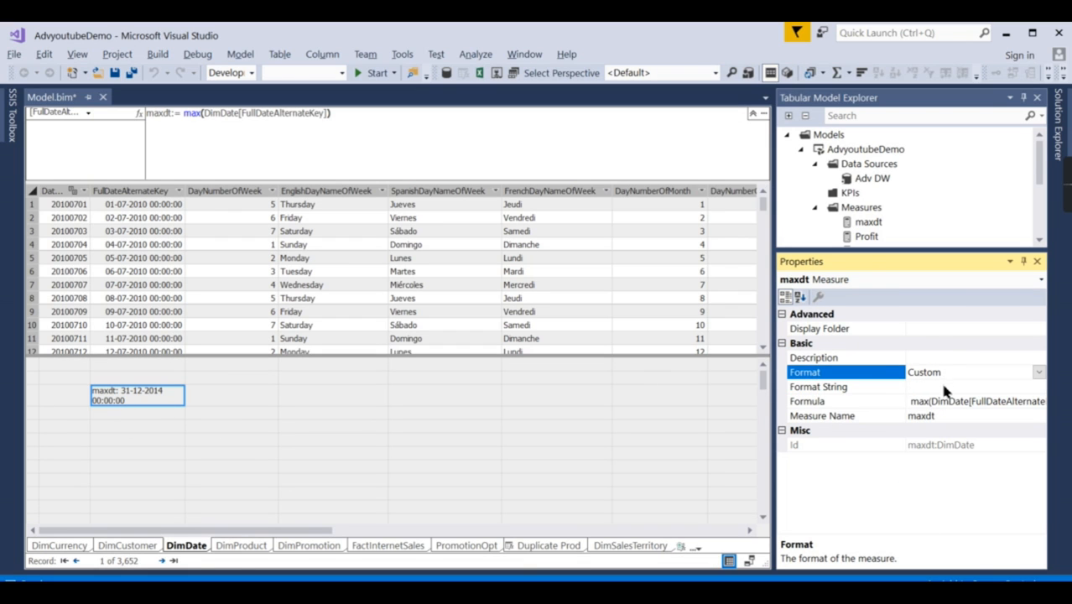
Step: Enter MMM YYYY as the custom format string of the maxdt measure
left_click(945, 389)
type("MM")
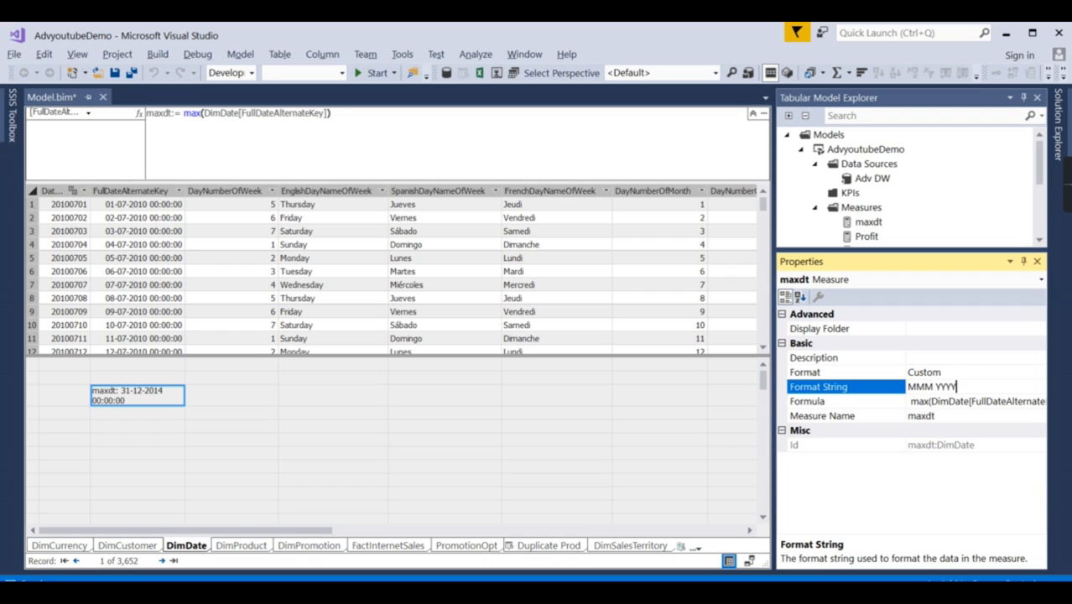
type("M YYYY")
key("Return")
left_click(121, 403)
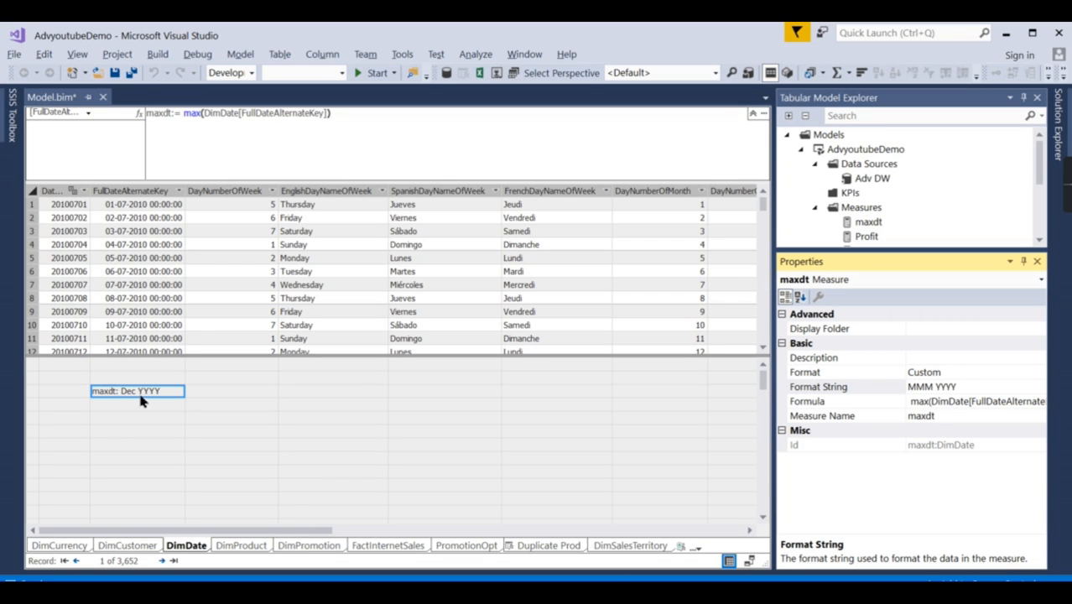
Step: Shorten the custom format string of the maxdt measure to MMM YY
left_click(957, 389)
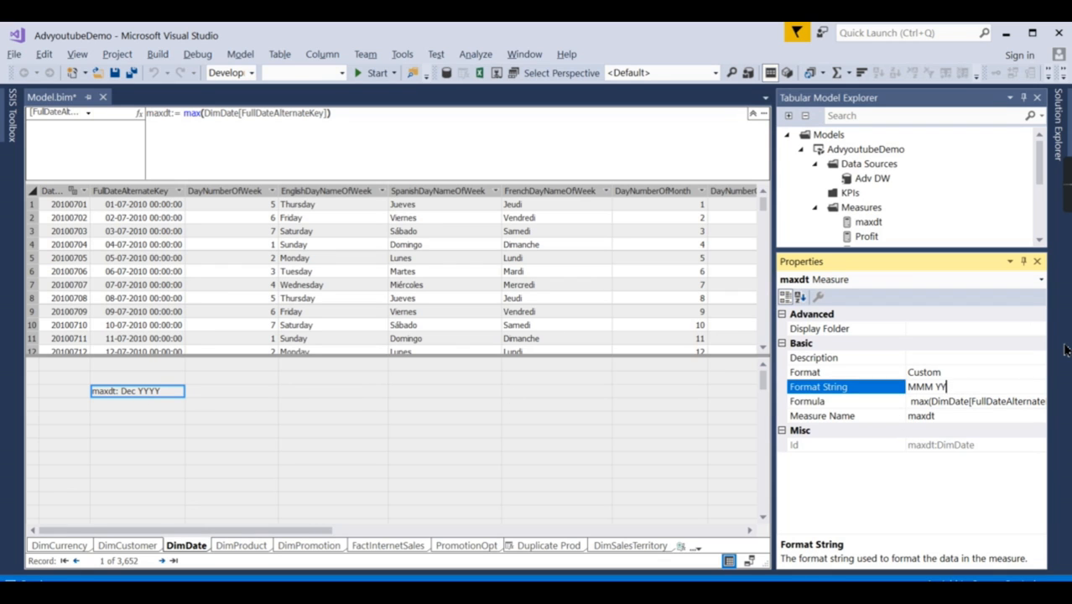
key("Return")
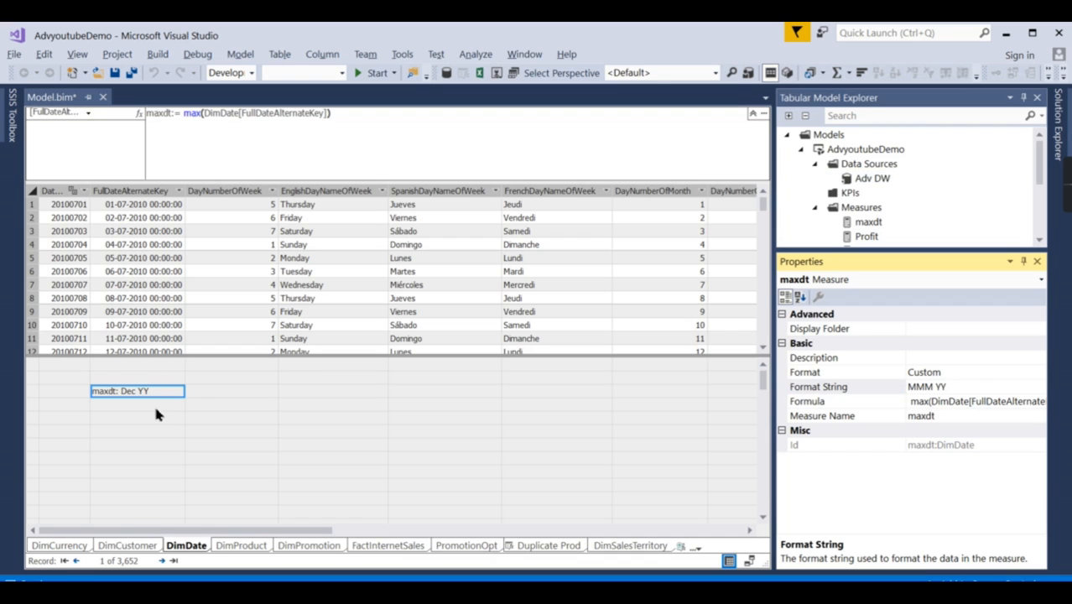
left_click(937, 385)
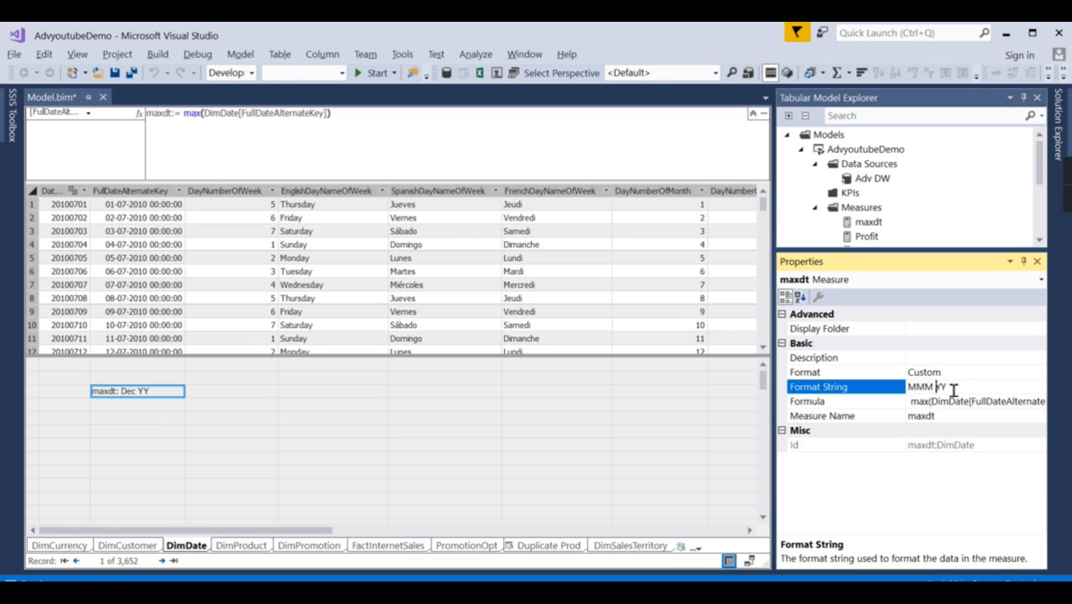
left_click_drag(960, 388, 904, 388)
Step: Set the format of the maxdt measure back to Date and choose dd MMMM yyyy as its date format
left_click(1010, 371)
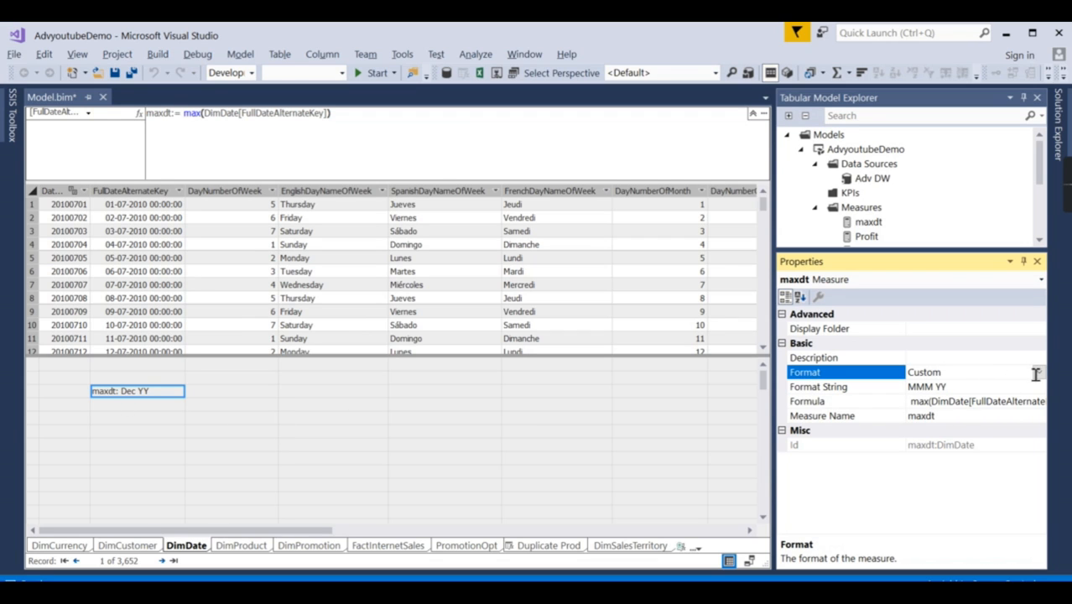
left_click(1038, 371)
left_click(941, 471)
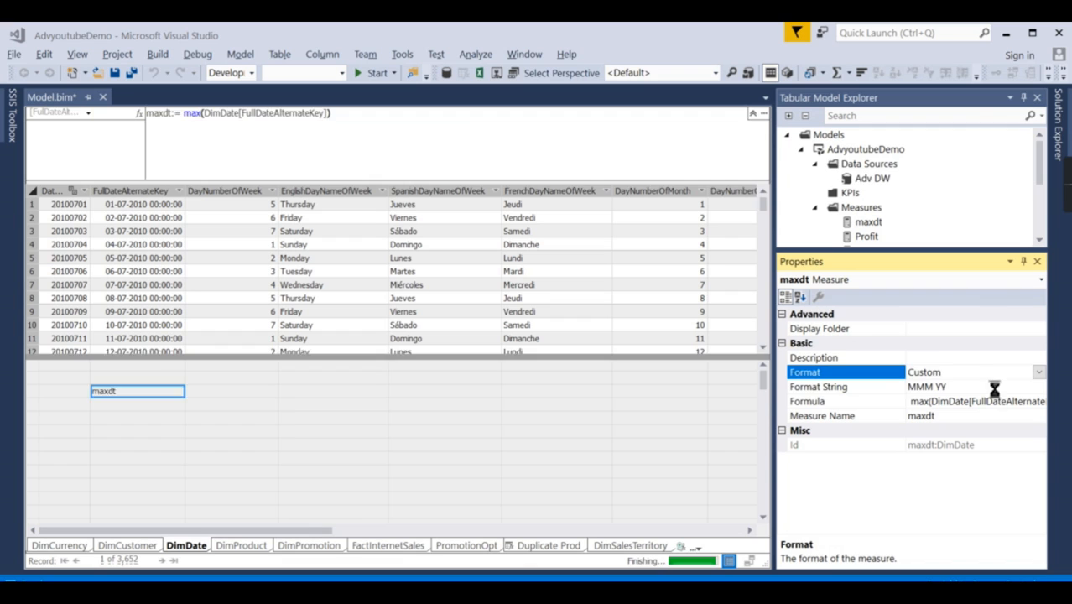
left_click(994, 359)
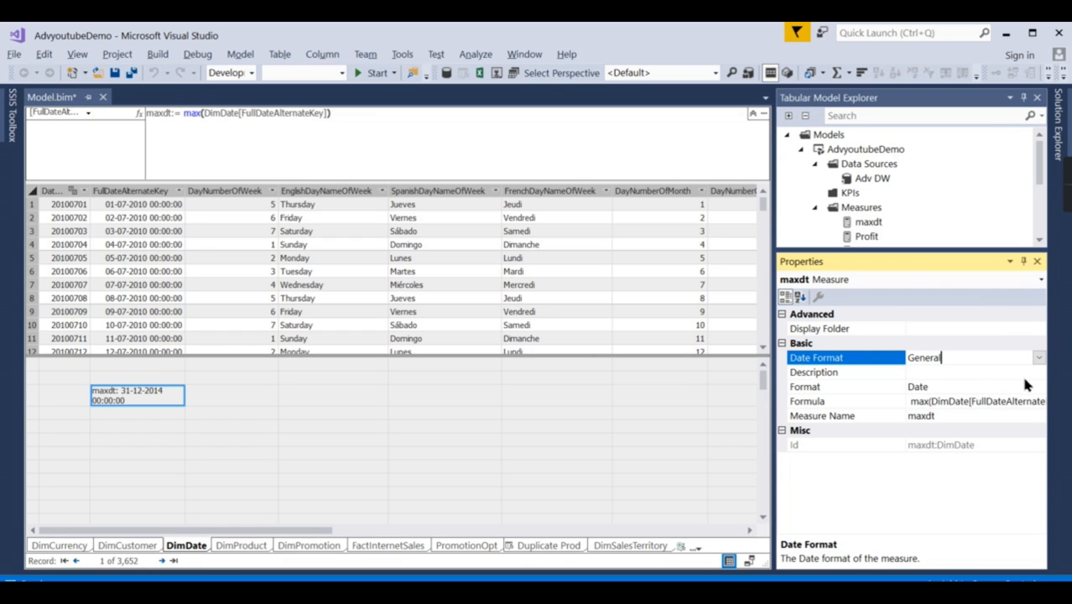
left_click(1037, 359)
scroll(978, 456, "down", 5)
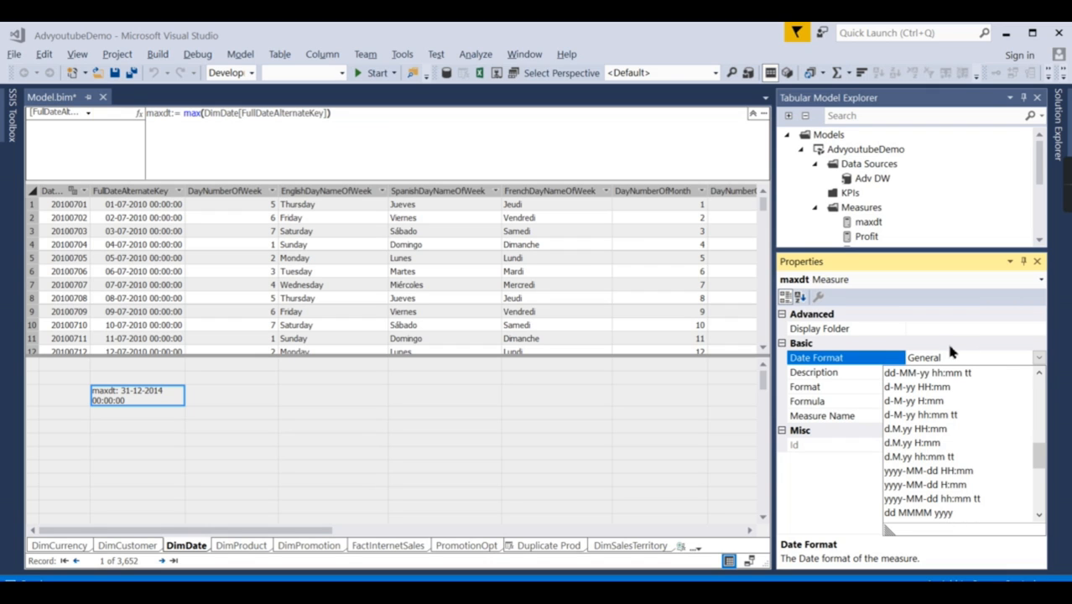
left_click(916, 512)
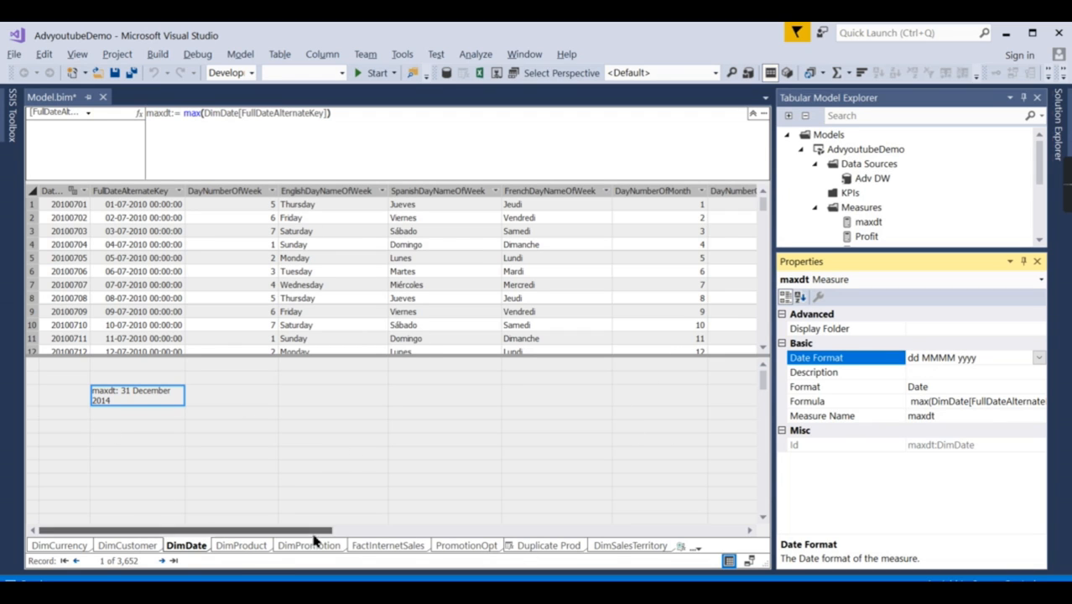
Step: Return to the FactInternetSales table and view its measures beneath the first columns
left_click(57, 545)
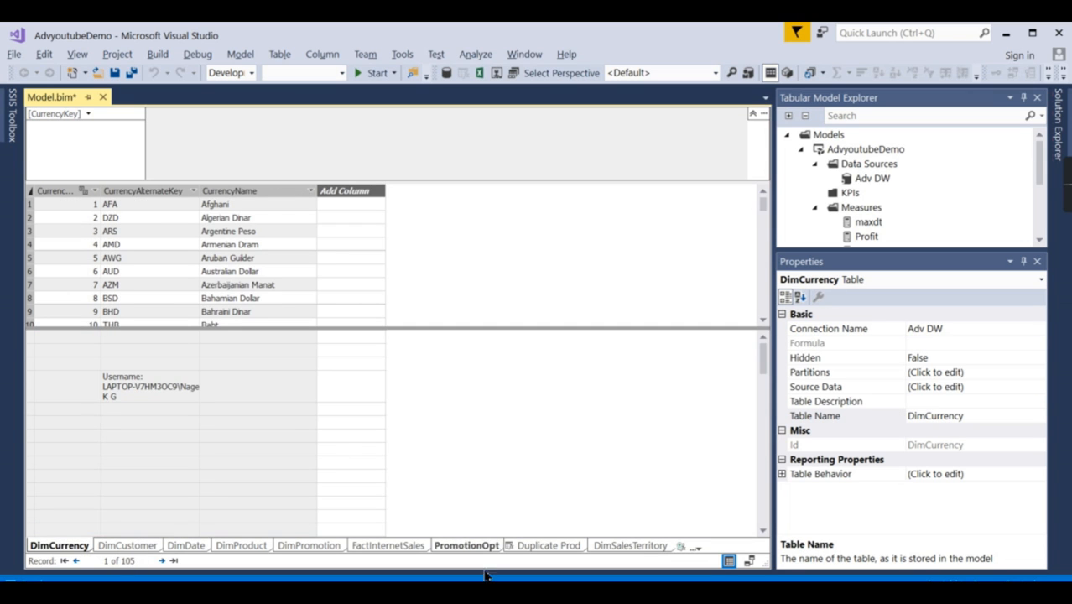
left_click(388, 545)
left_click(330, 395)
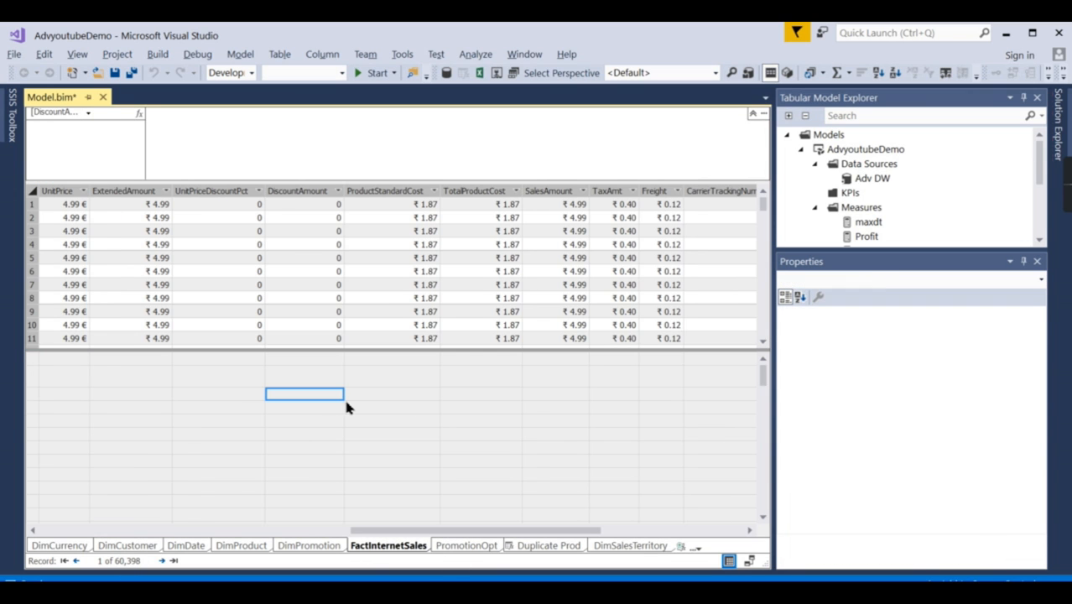
left_click_drag(577, 530, 79, 529)
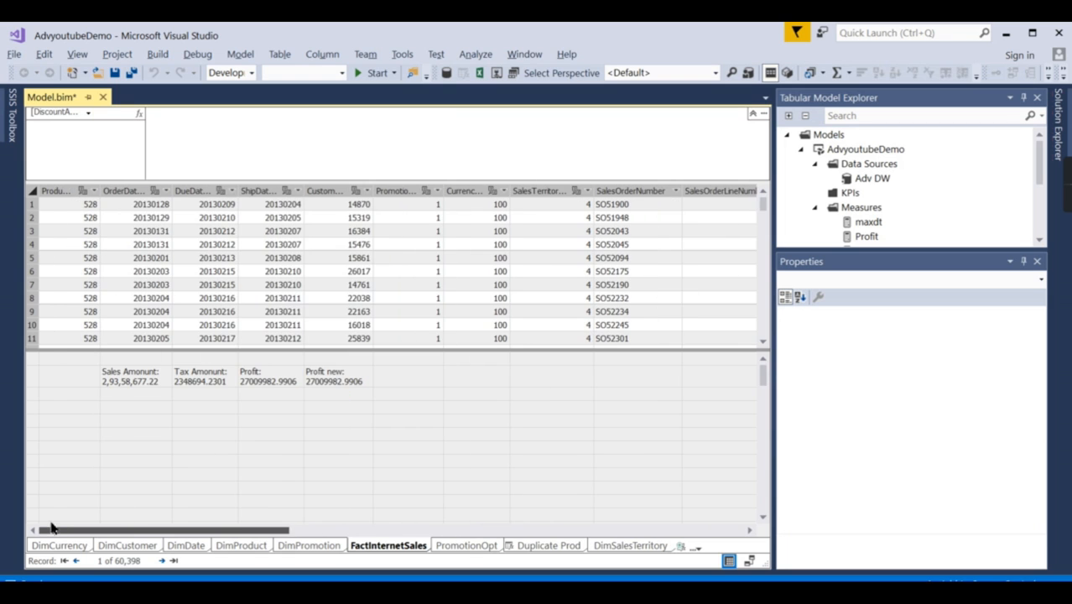
left_click(431, 449)
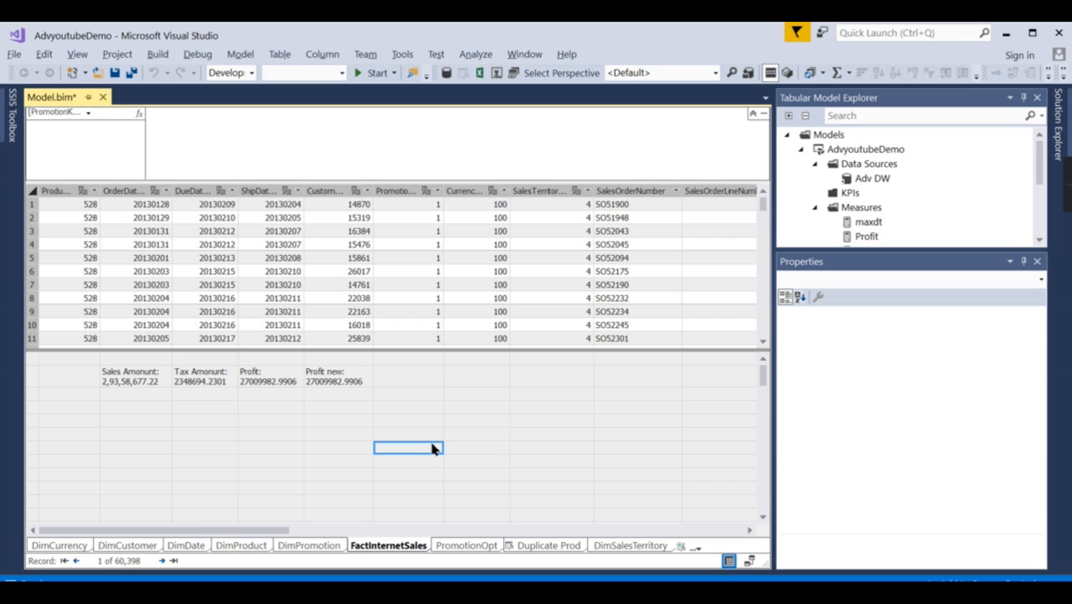